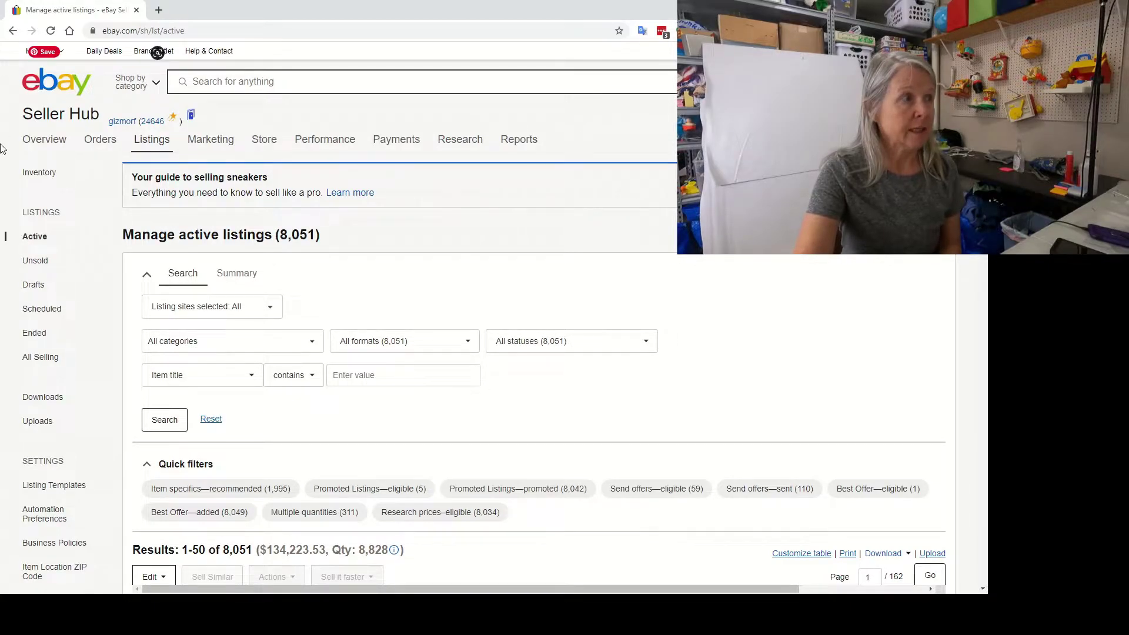
# Bring up the Seller Hub Listings menu, showing Create listing, Inventory and Active.
pyautogui.moveTo(156, 146)
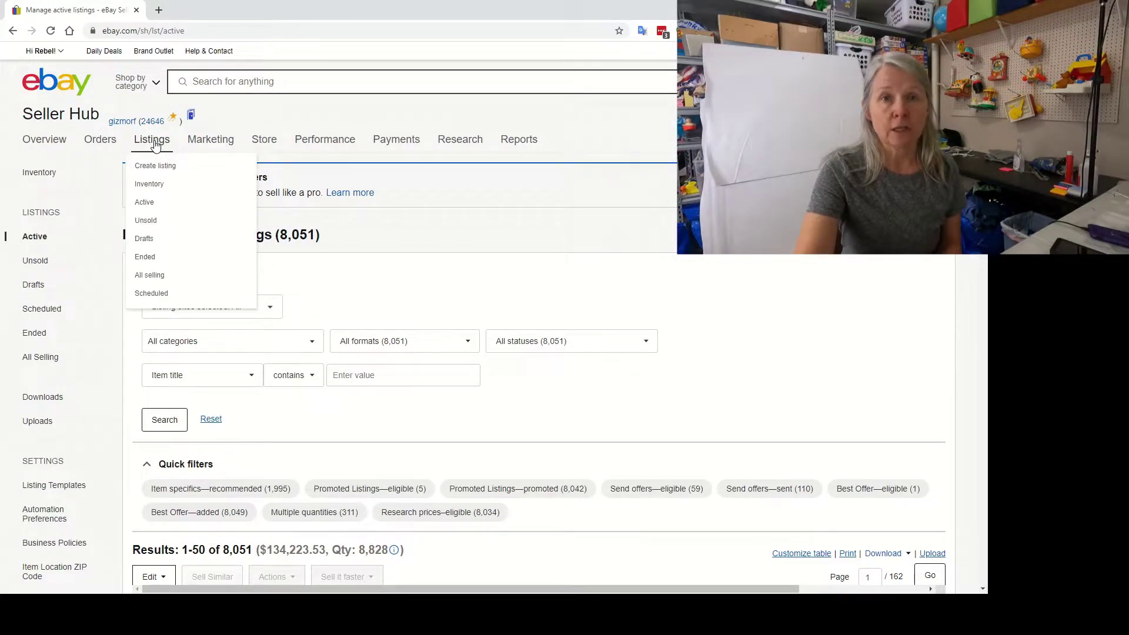
# Reload Listings > Active and scroll across the table's price, quantity, shipping and views columns.
pyautogui.click(145, 204)
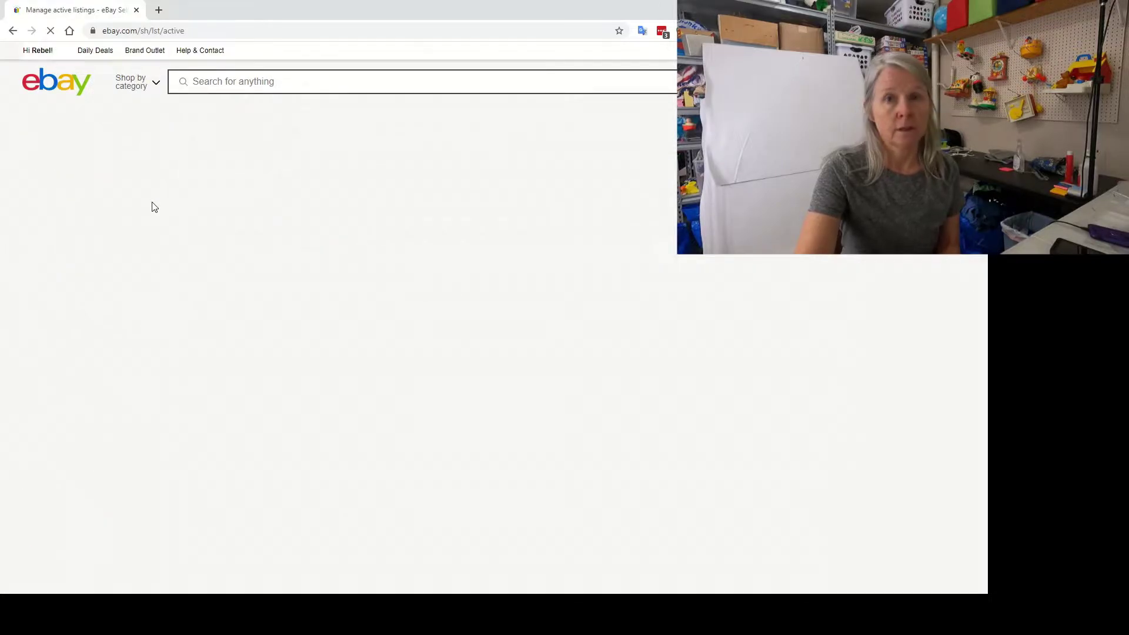
pyautogui.scroll(-1, 597, 177)
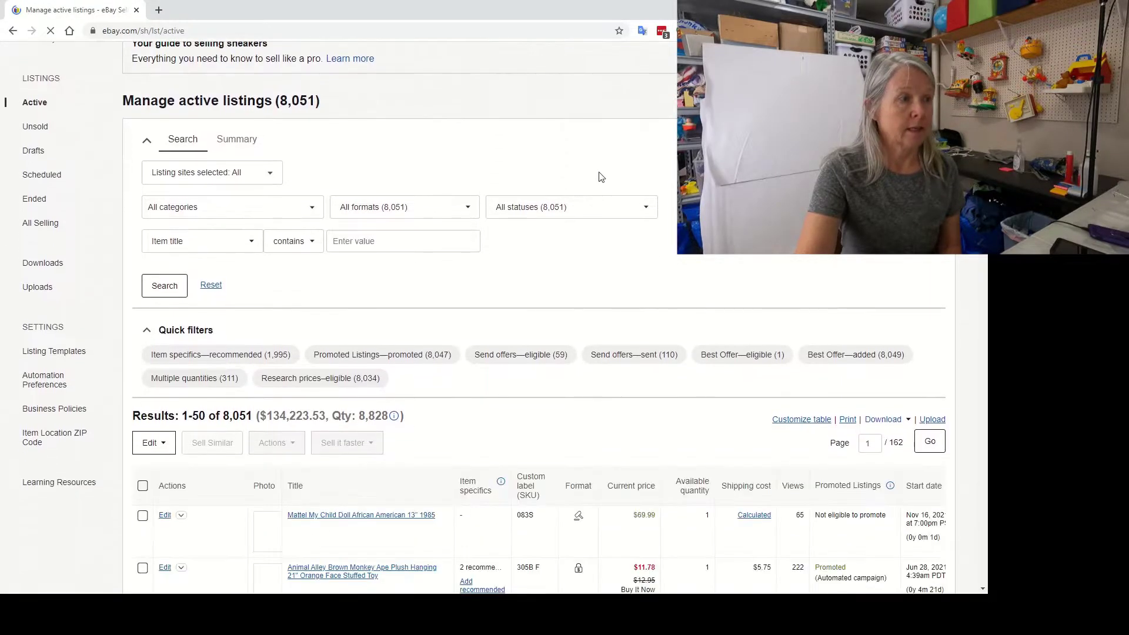
pyautogui.scroll(-3, 600, 176)
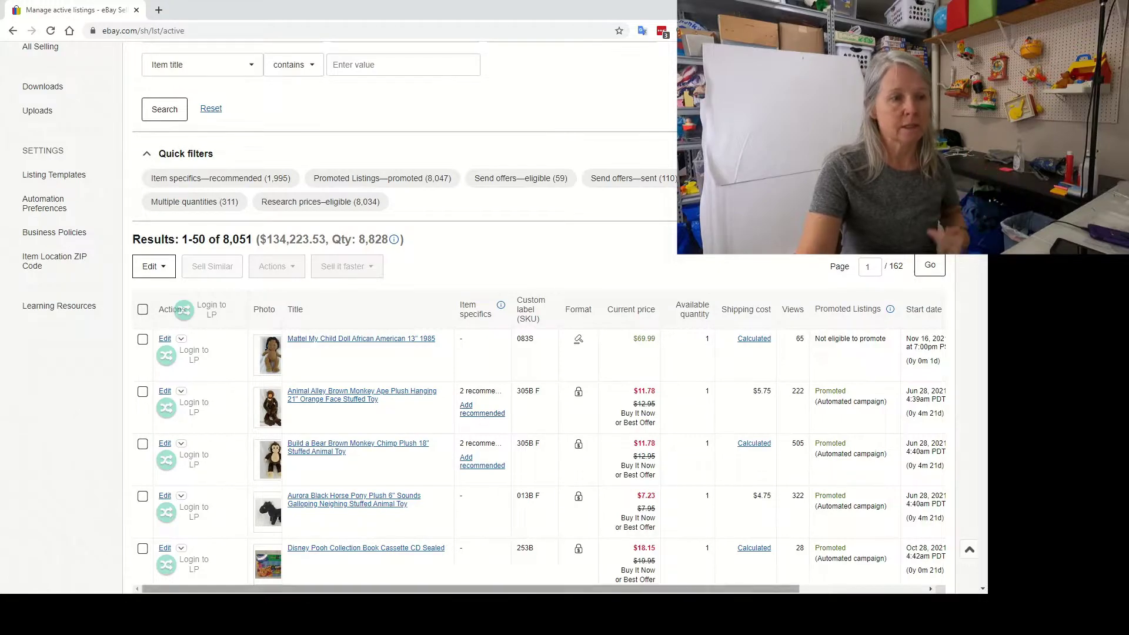
pyautogui.moveTo(592, 589); pyautogui.dragTo(870, 586)
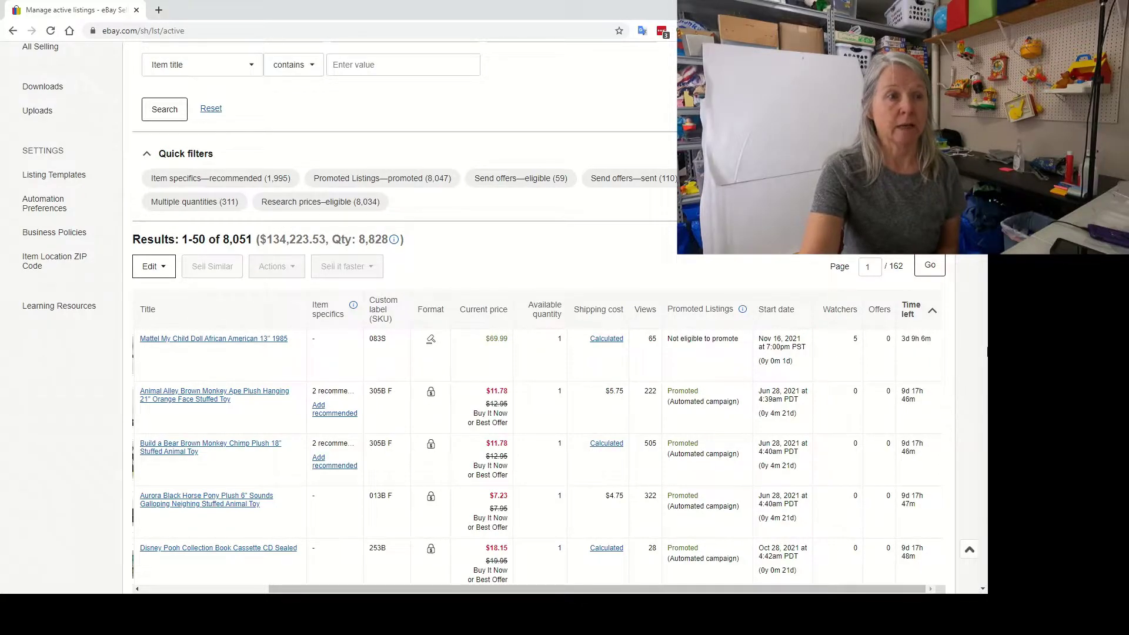
pyautogui.moveTo(581, 588); pyautogui.dragTo(454, 589)
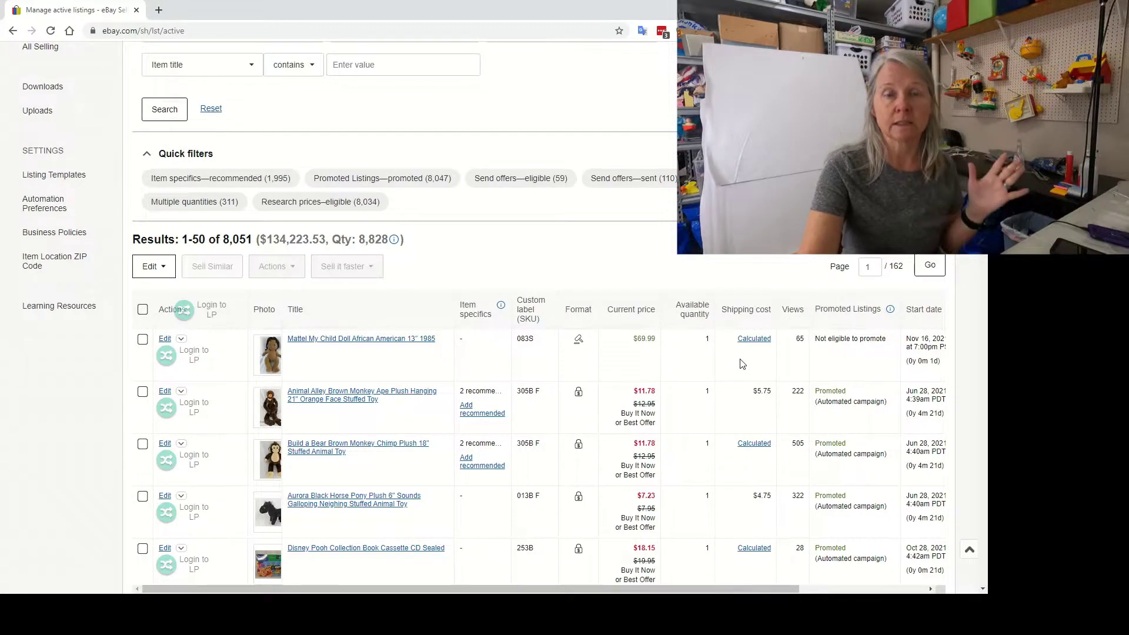
pyautogui.moveTo(710, 392)
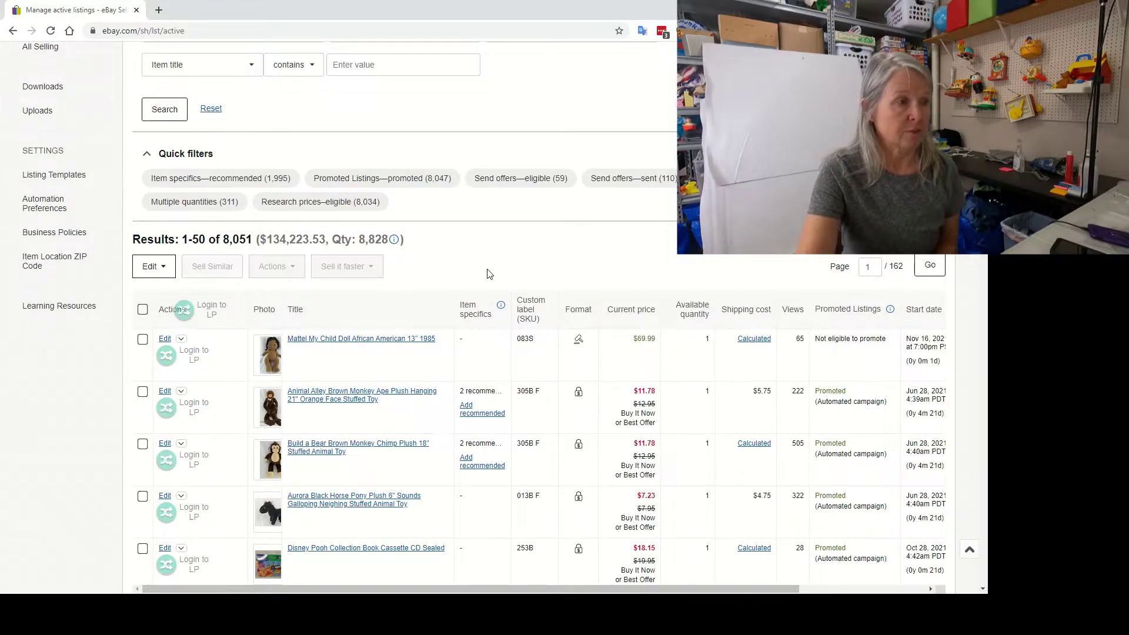
# Check the two monkeys, Lion Plush, tan rabbit, tan bear, purple rabbit and Scentsy bear listings.
pyautogui.scroll(-1, 538, 239)
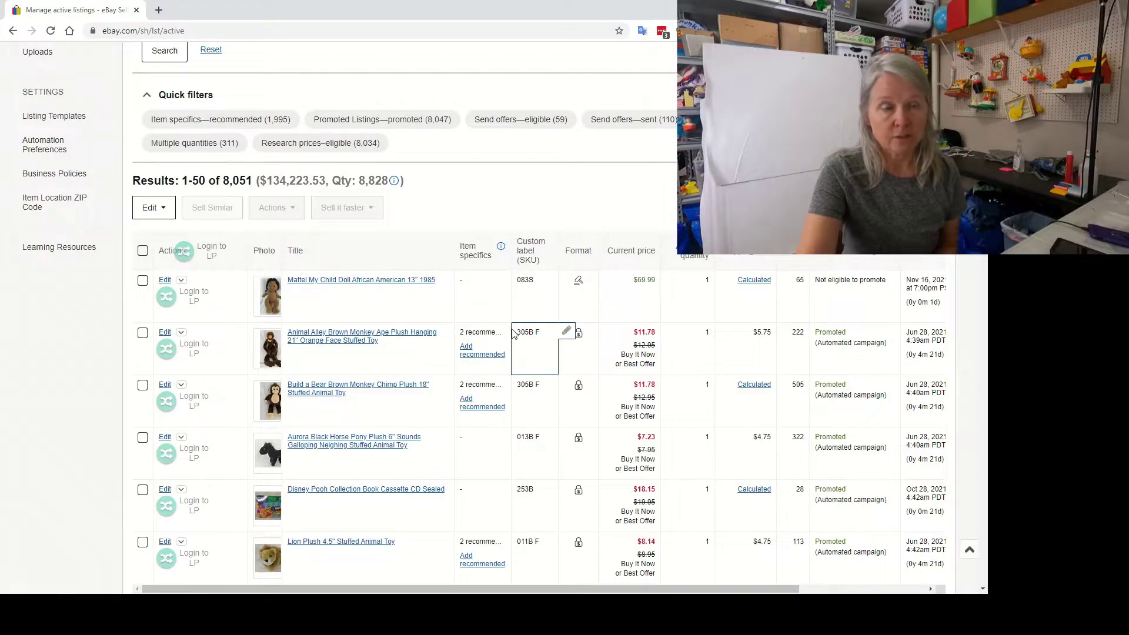
pyautogui.click(142, 334)
pyautogui.click(143, 386)
pyautogui.scroll(-4, 147, 377)
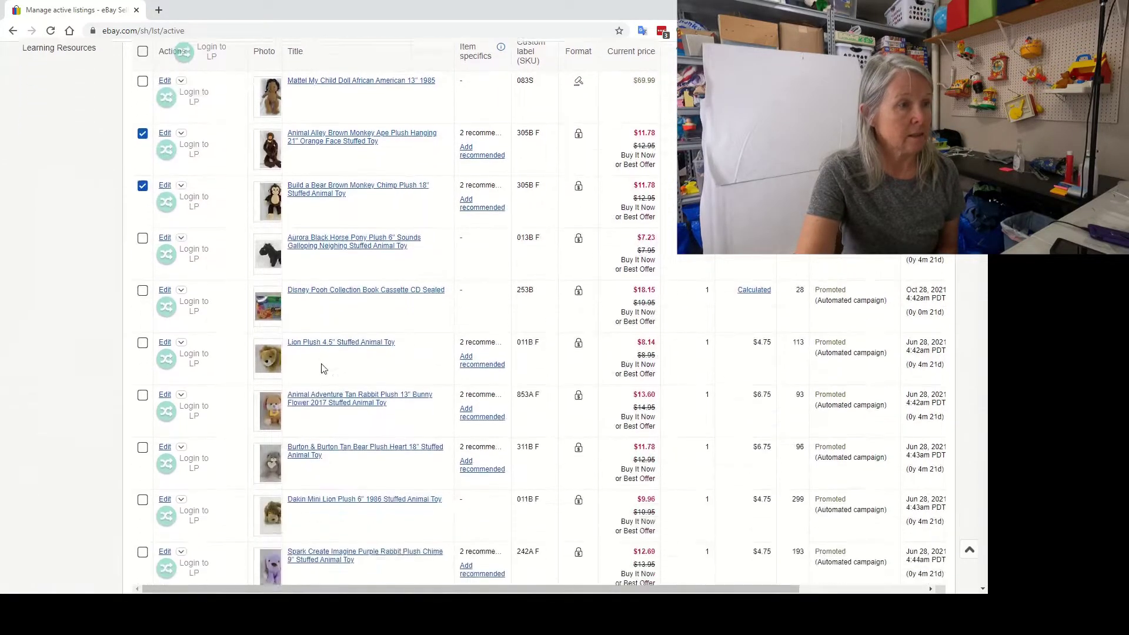
pyautogui.click(142, 307)
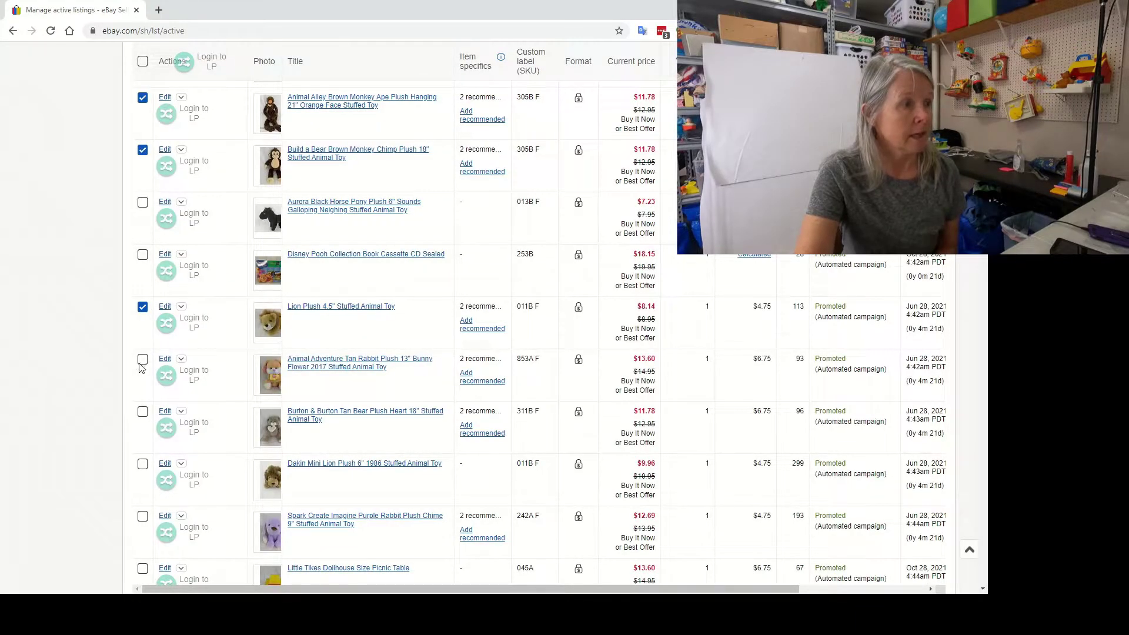
pyautogui.click(142, 360)
pyautogui.click(142, 413)
pyautogui.scroll(-3, 240, 337)
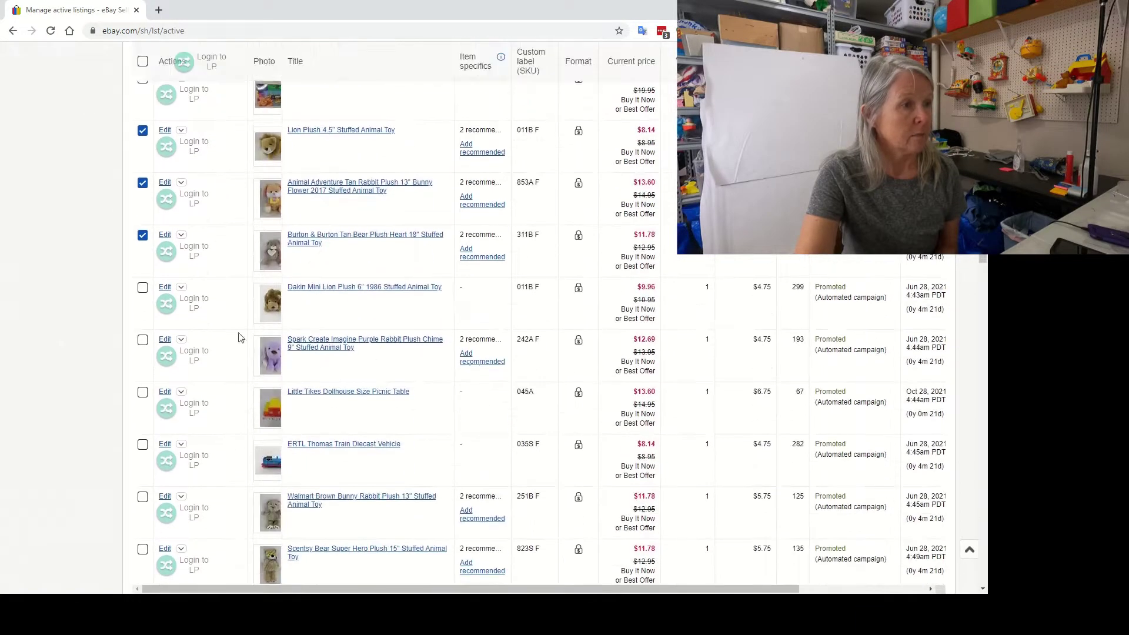
pyautogui.click(142, 341)
pyautogui.scroll(-2, 184, 385)
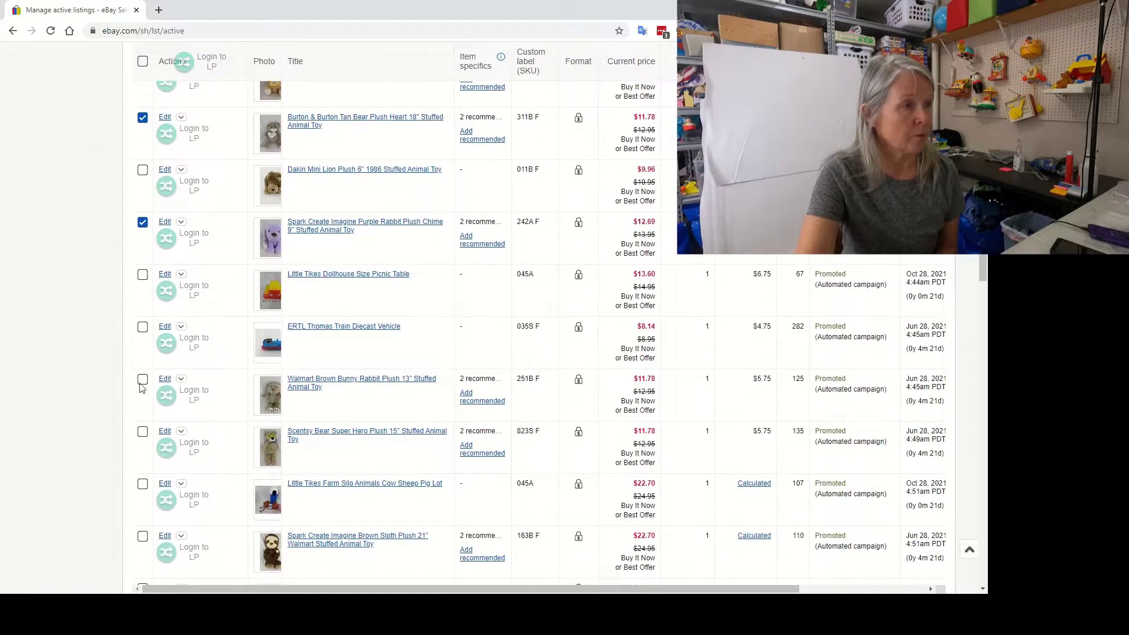
pyautogui.click(143, 433)
pyautogui.scroll(-3, 143, 406)
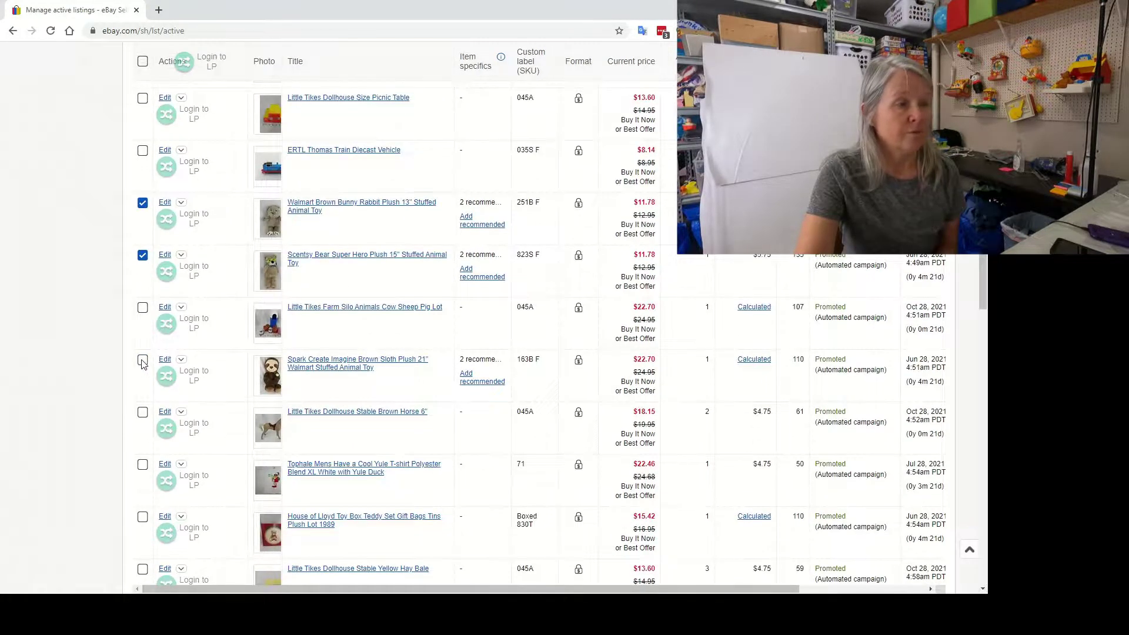
pyautogui.scroll(-15, 239, 424)
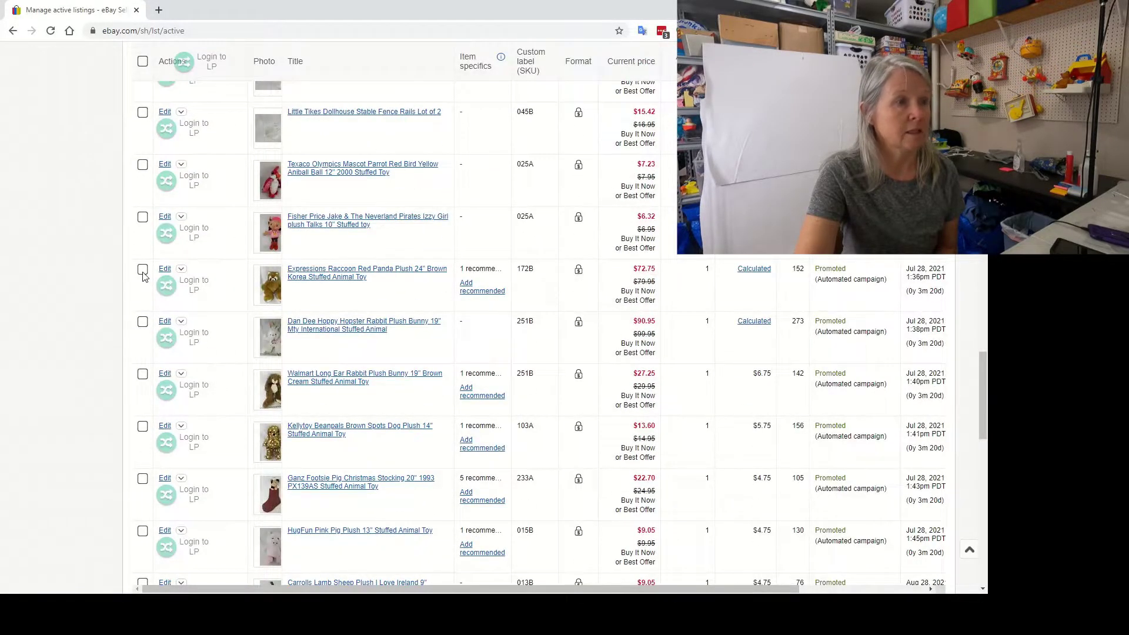
# Check the raccoon, long-ear rabbit, Beanpals dog, pink pig and three Nat & Jules bear listings.
pyautogui.click(142, 271)
pyautogui.click(143, 374)
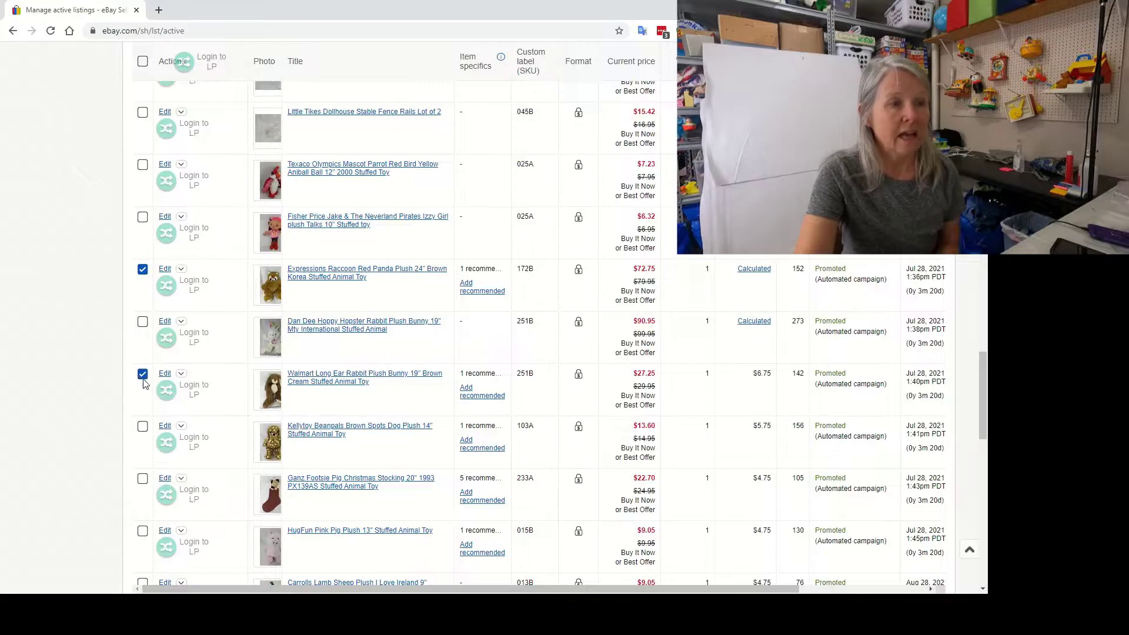
pyautogui.click(143, 428)
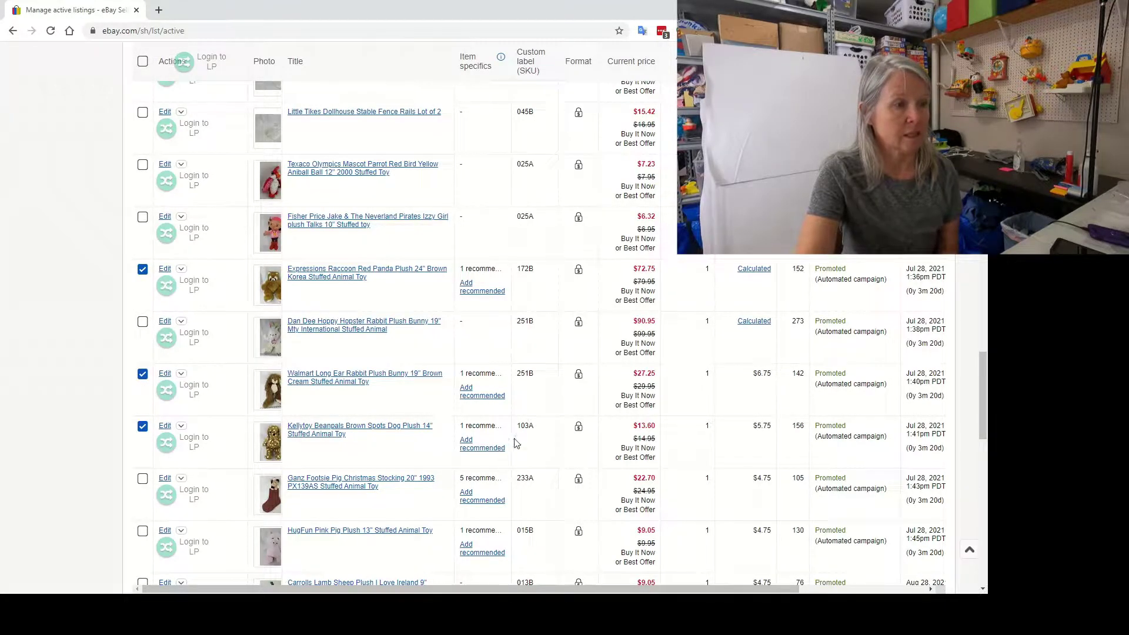
pyautogui.scroll(-2, 515, 442)
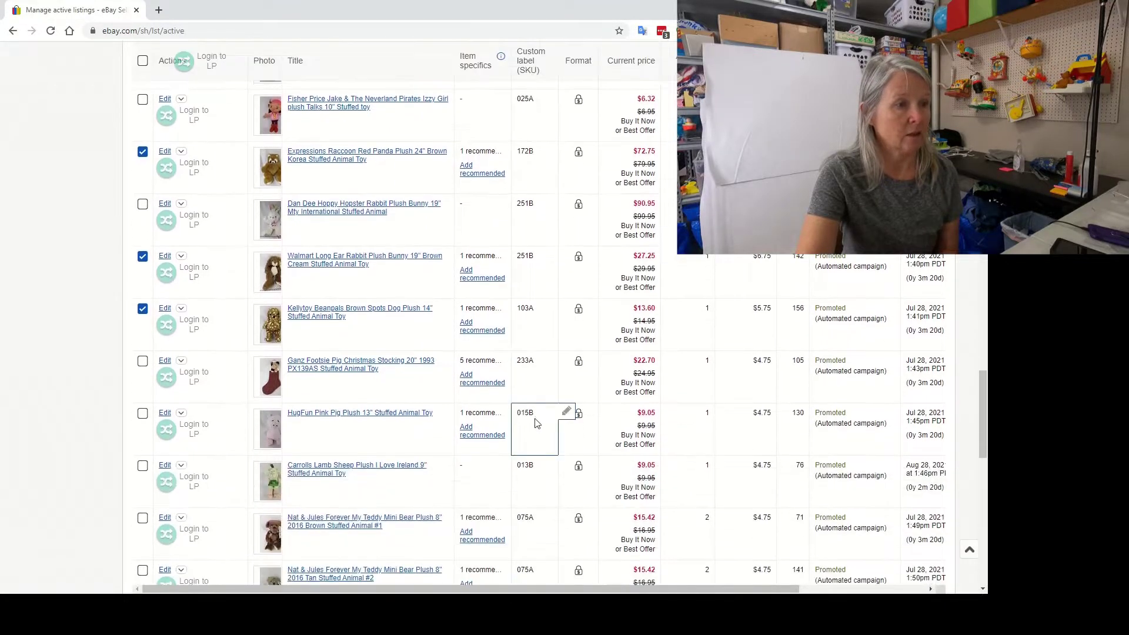
pyautogui.click(143, 414)
pyautogui.scroll(-2, 508, 414)
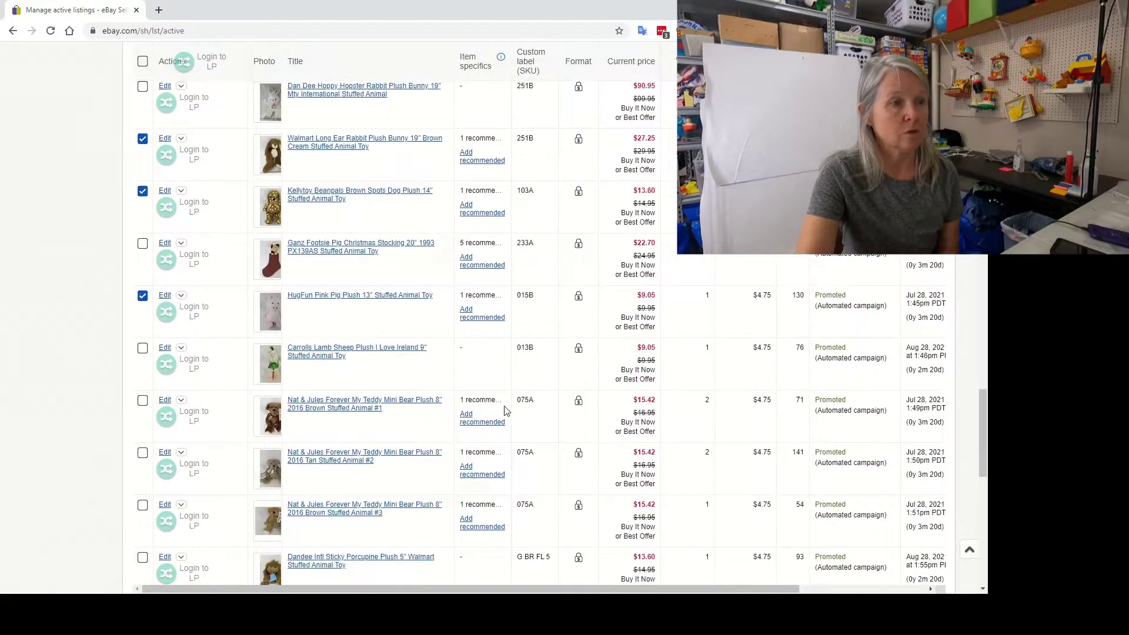
pyautogui.click(143, 401)
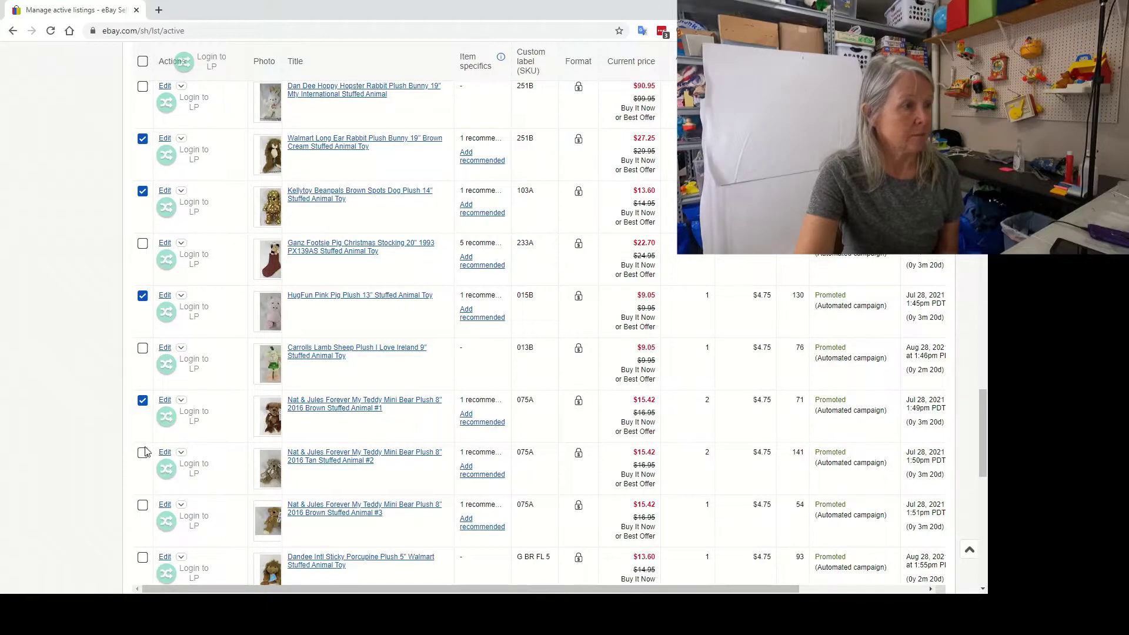
pyautogui.click(142, 453)
pyautogui.click(143, 507)
pyautogui.scroll(-10, 380, 438)
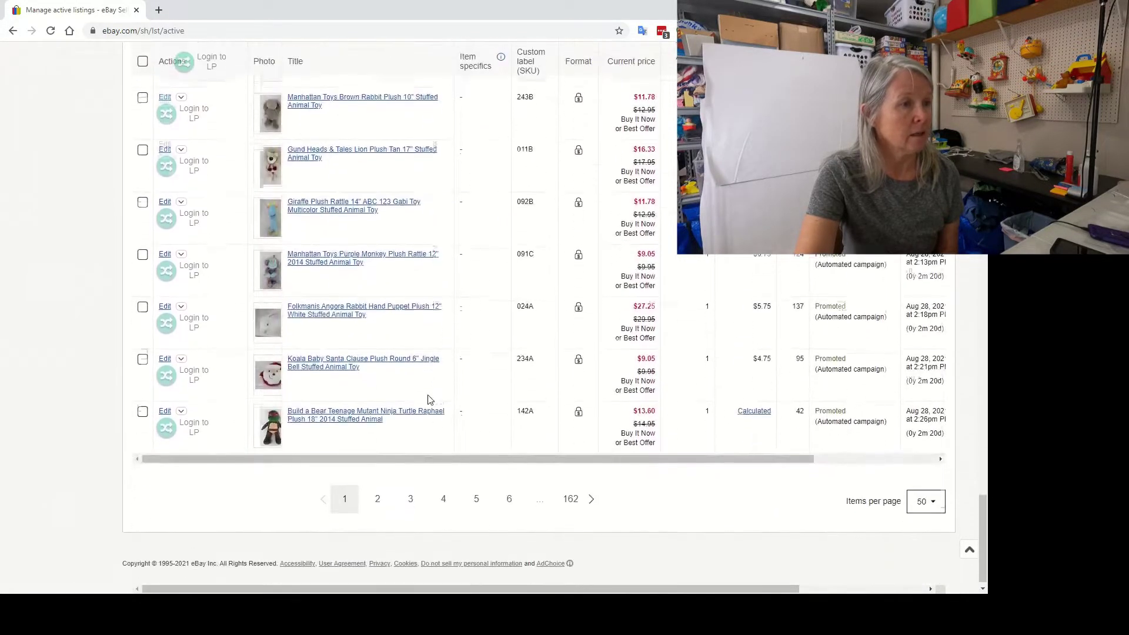
pyautogui.scroll(8, 630, 478)
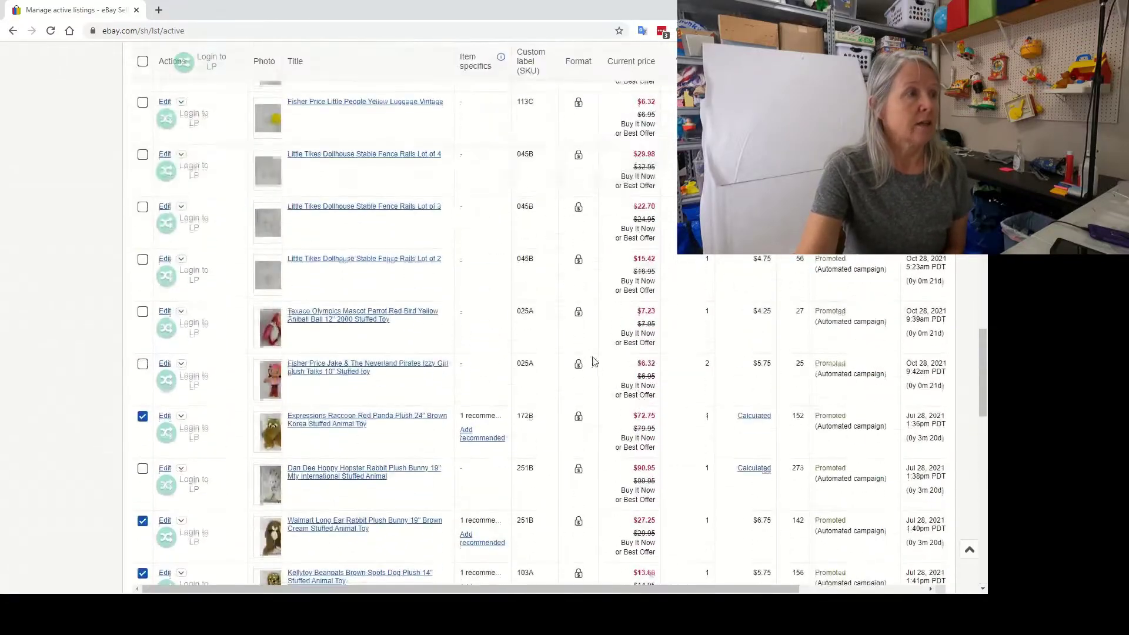
pyautogui.scroll(8, 594, 362)
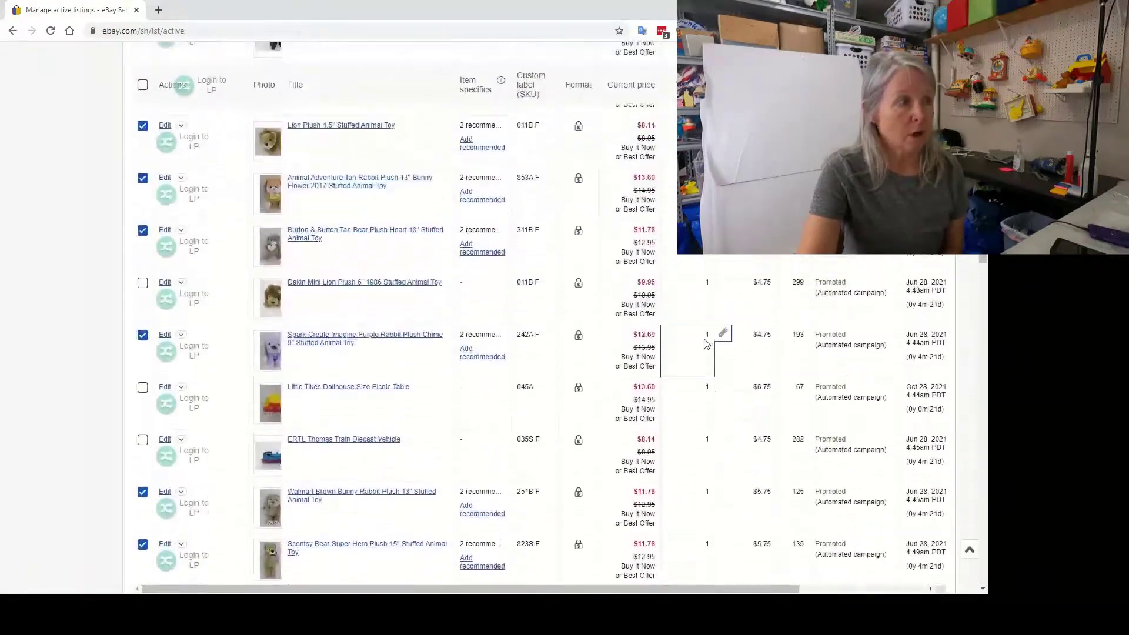
pyautogui.scroll(10, 706, 344)
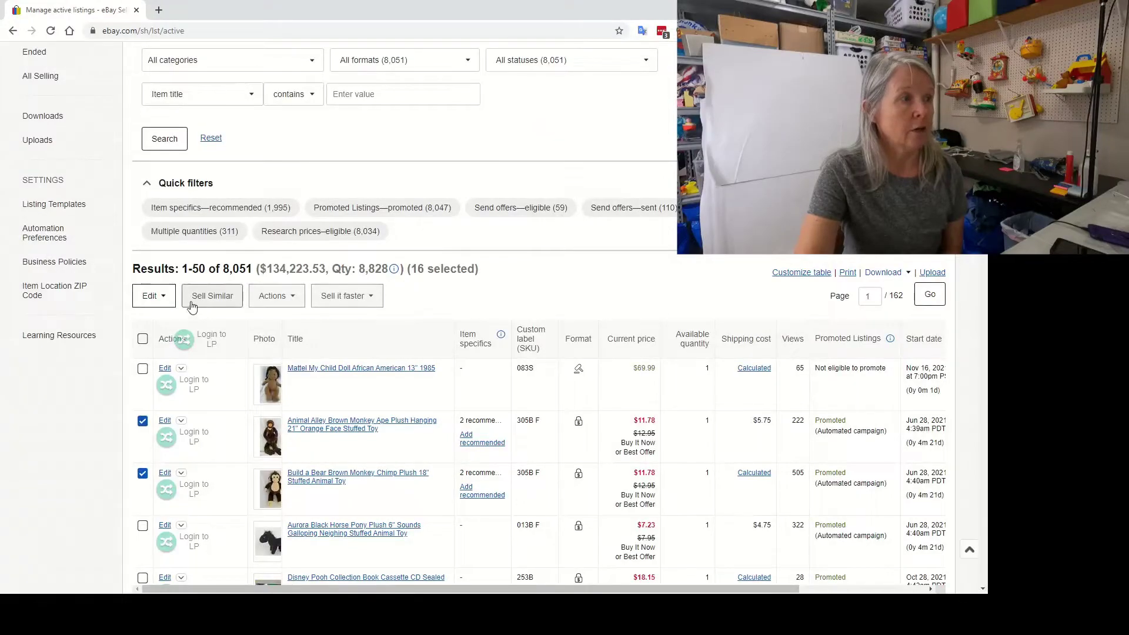
# Load the 16 selected listings into the bulk editor and open Item specifics for all of them.
pyautogui.click(165, 300)
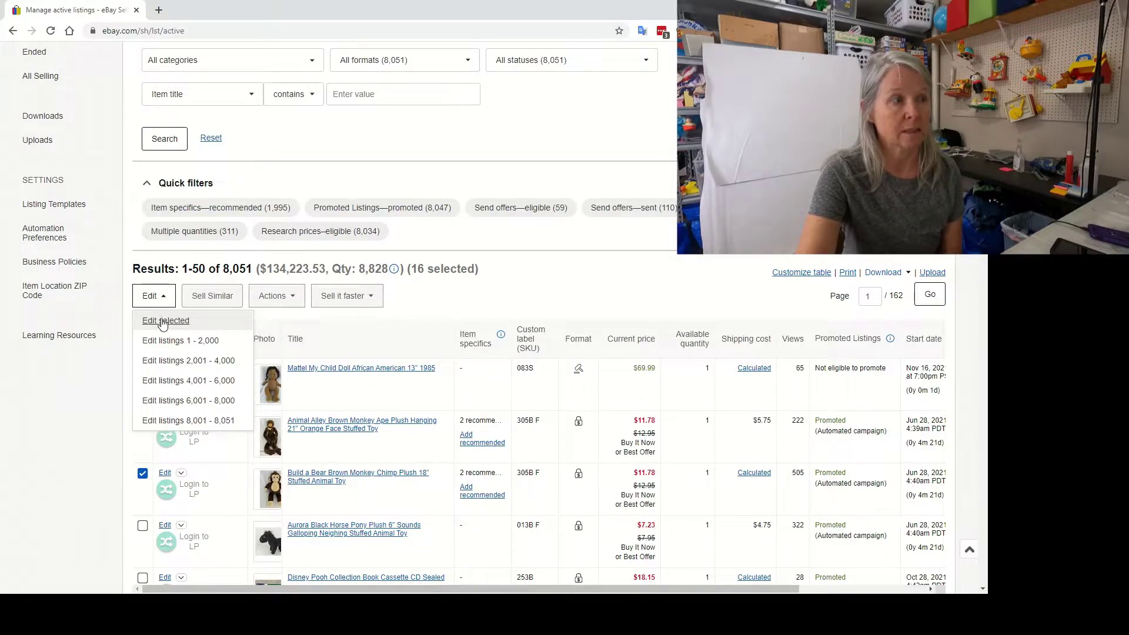
pyautogui.click(164, 322)
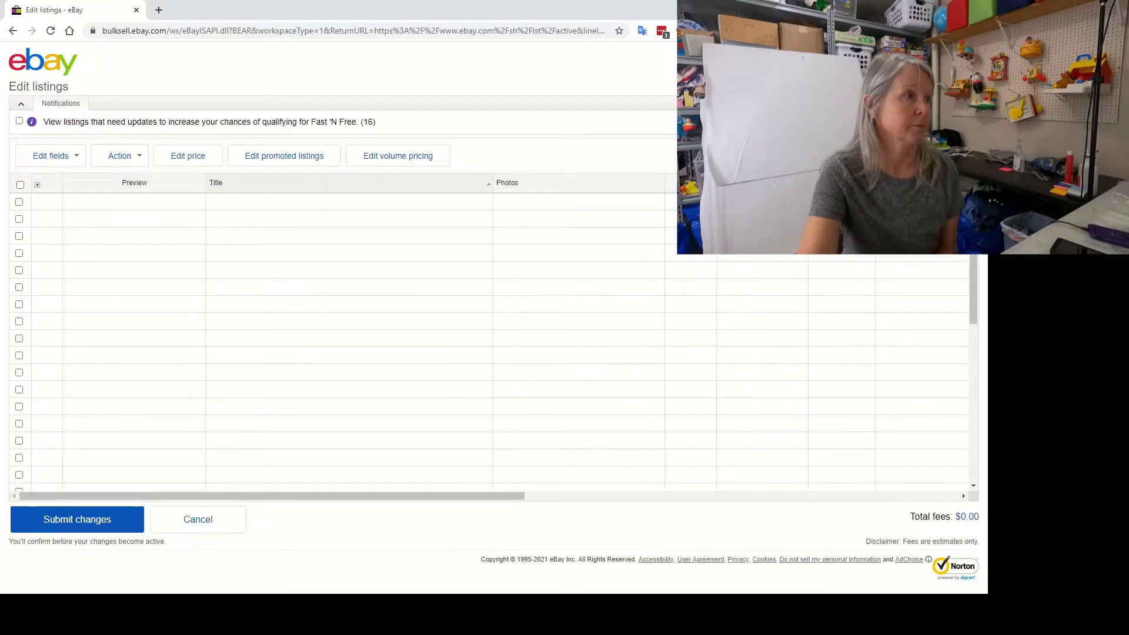
pyautogui.click(20, 186)
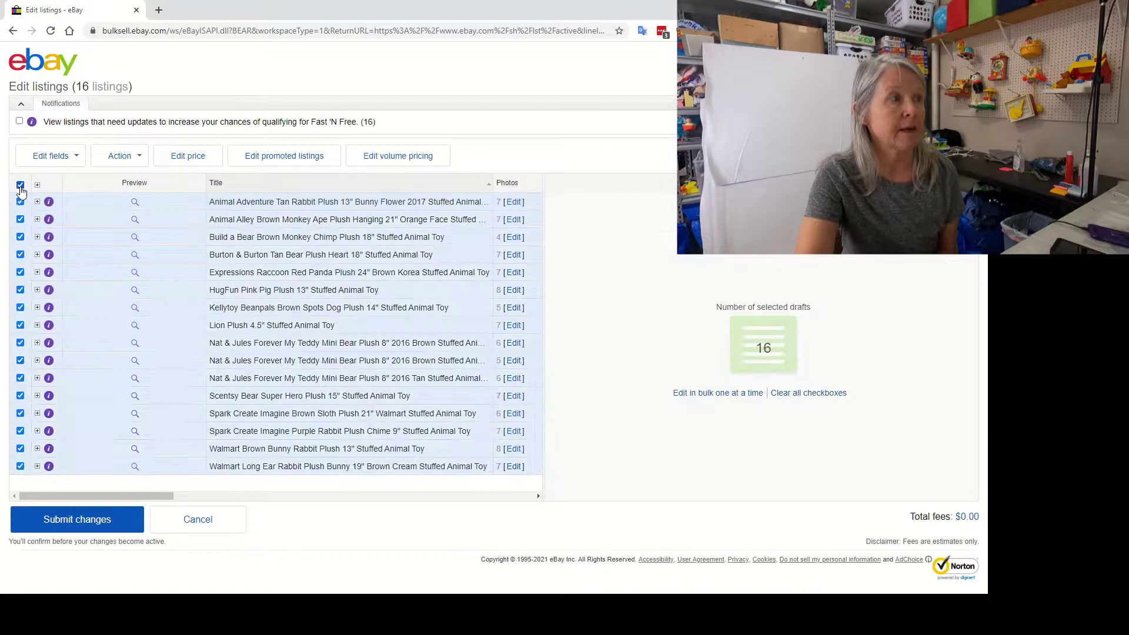
pyautogui.click(75, 159)
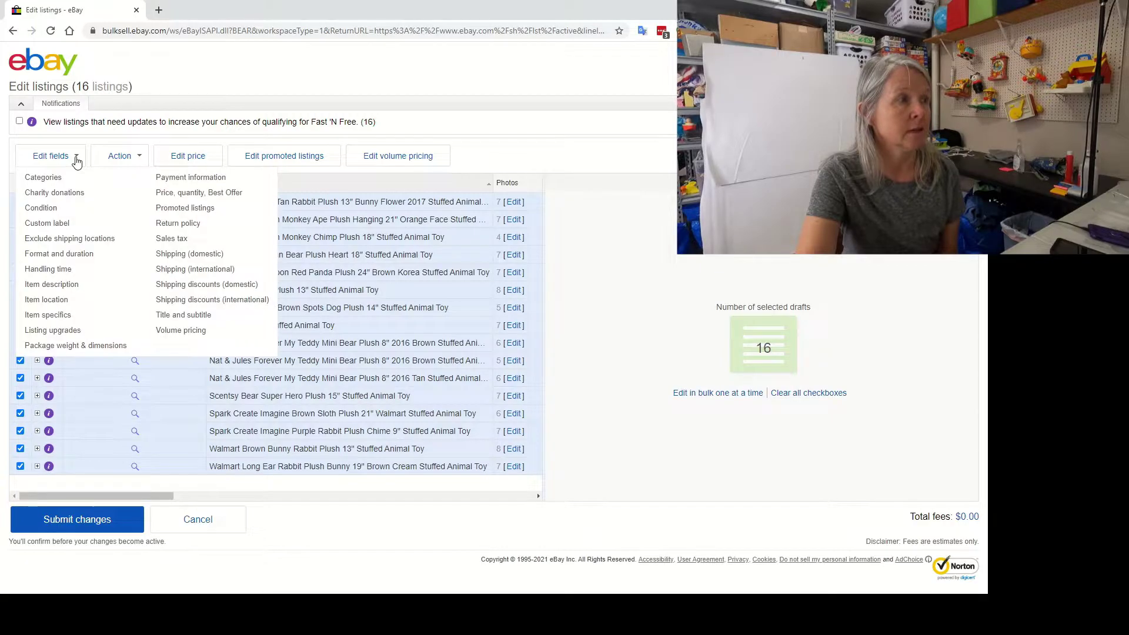
pyautogui.click(57, 320)
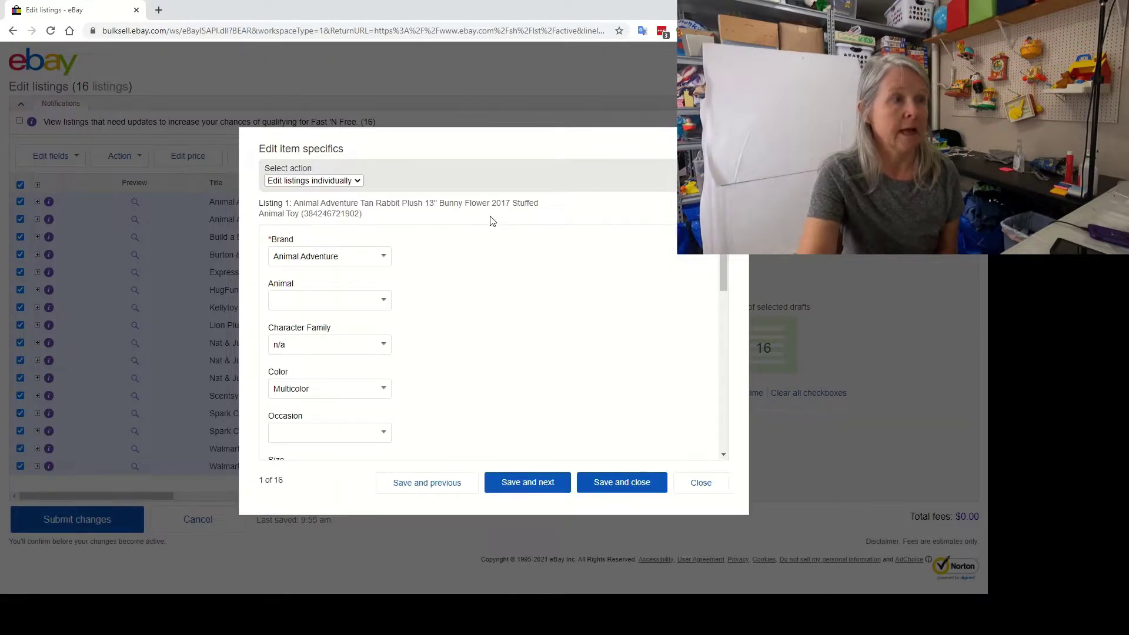
# Save listing 1 with Animal set to Rabbit and Occasion set to All Occasion.
pyautogui.click(319, 298)
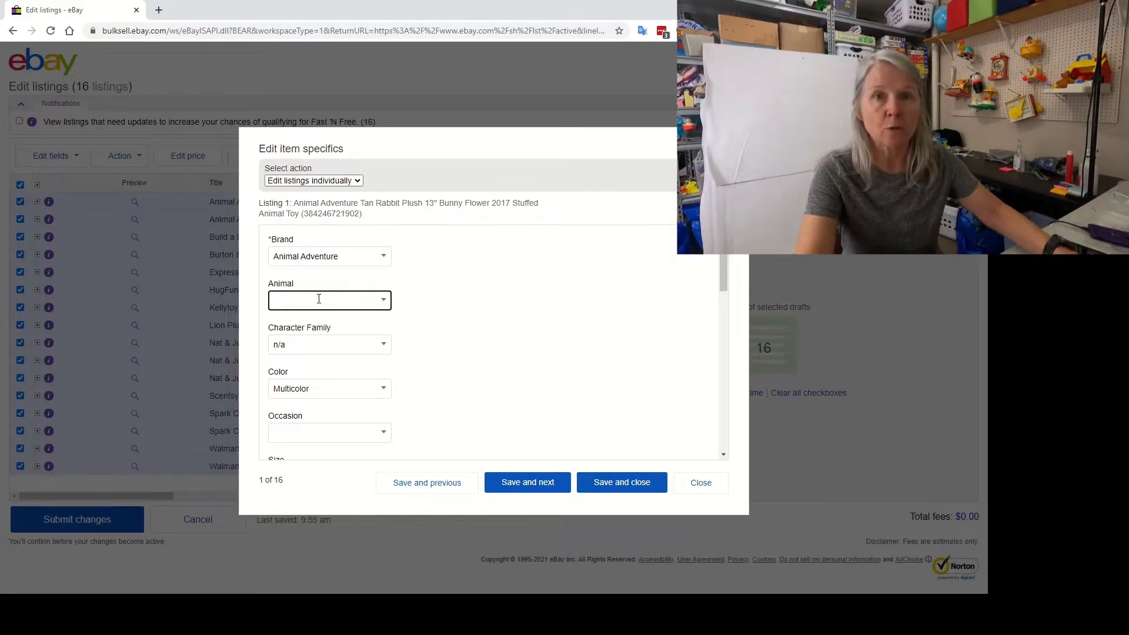
pyautogui.write('Rabbit')
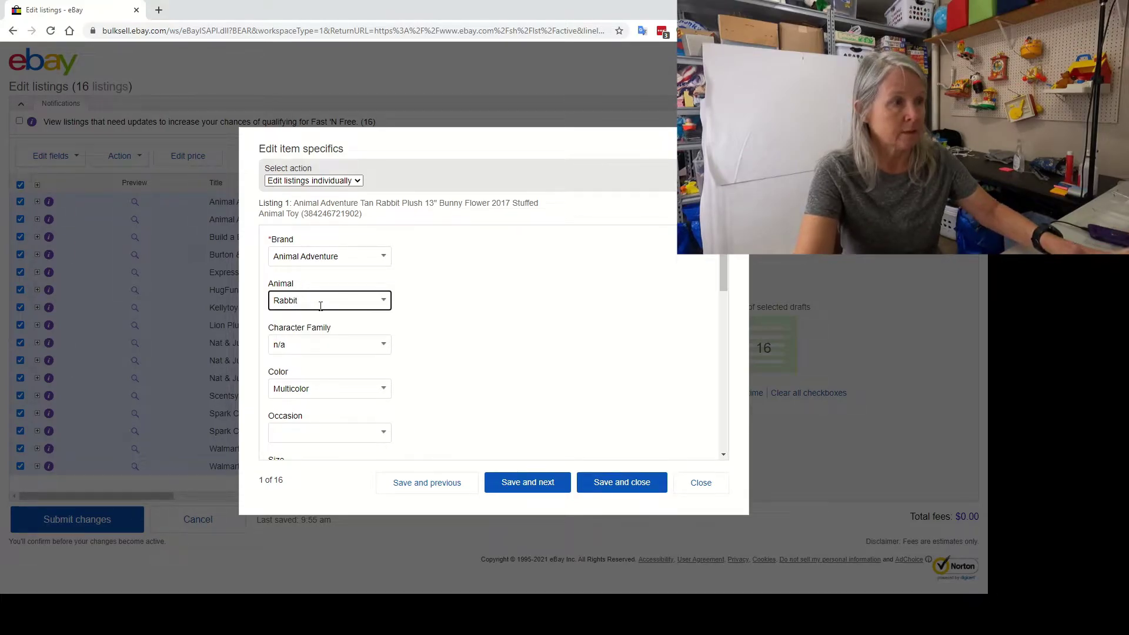
pyautogui.doubleClick(321, 306)
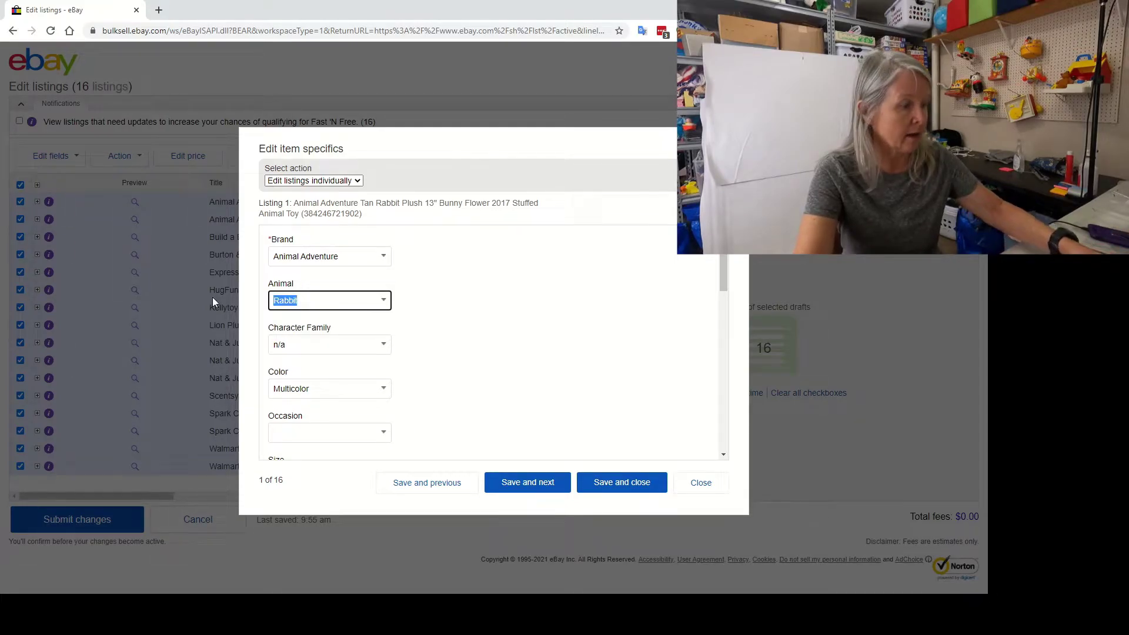
pyautogui.click(300, 434)
pyautogui.write('All Occasion')
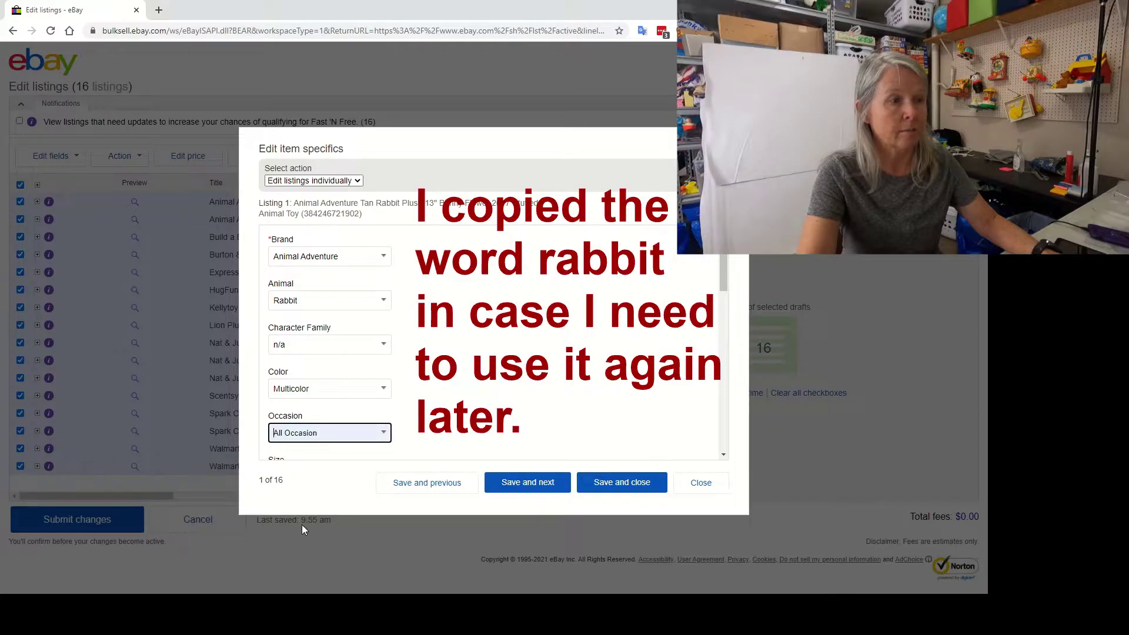
pyautogui.press('End')
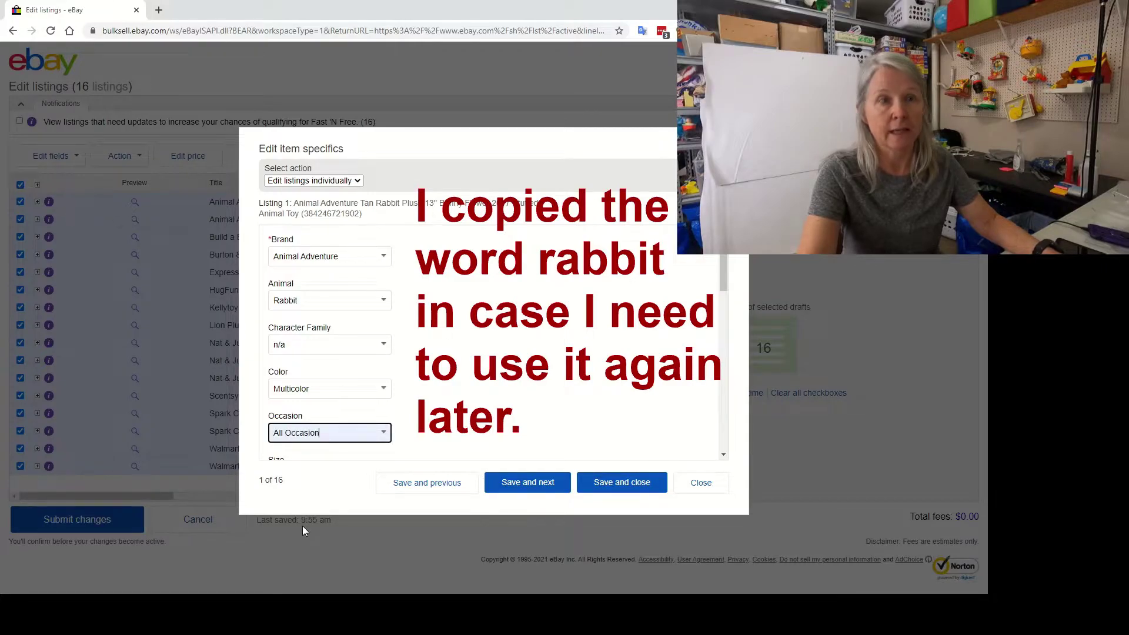
pyautogui.click(531, 486)
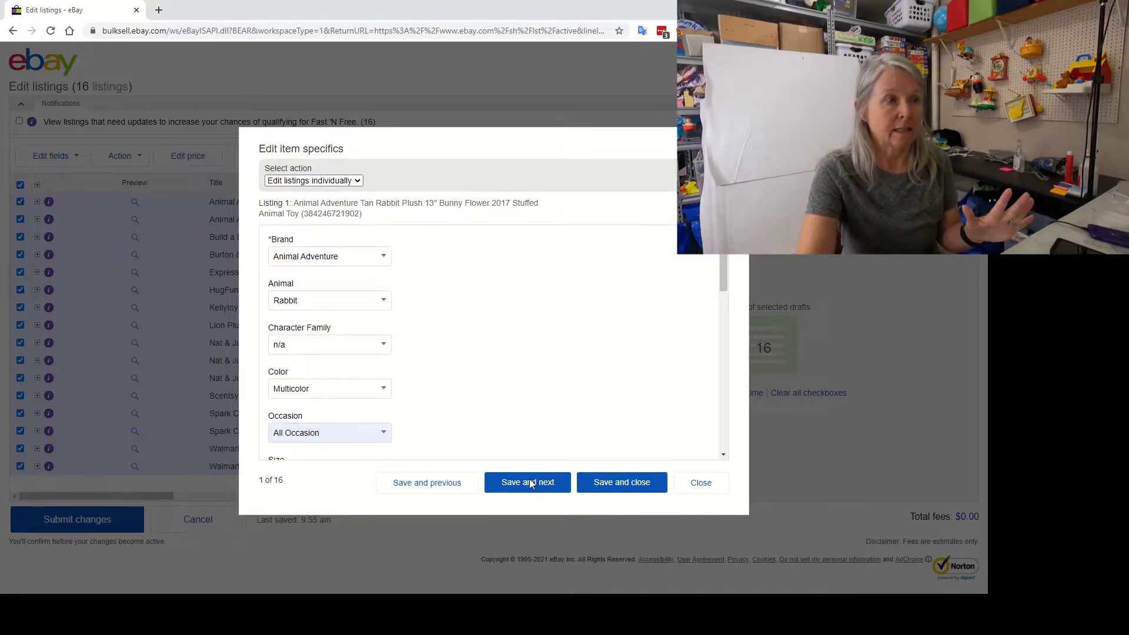
# Save listings 2 and 3 with Animal set to Monkey and Occasion set to All Occasion.
pyautogui.click(318, 300)
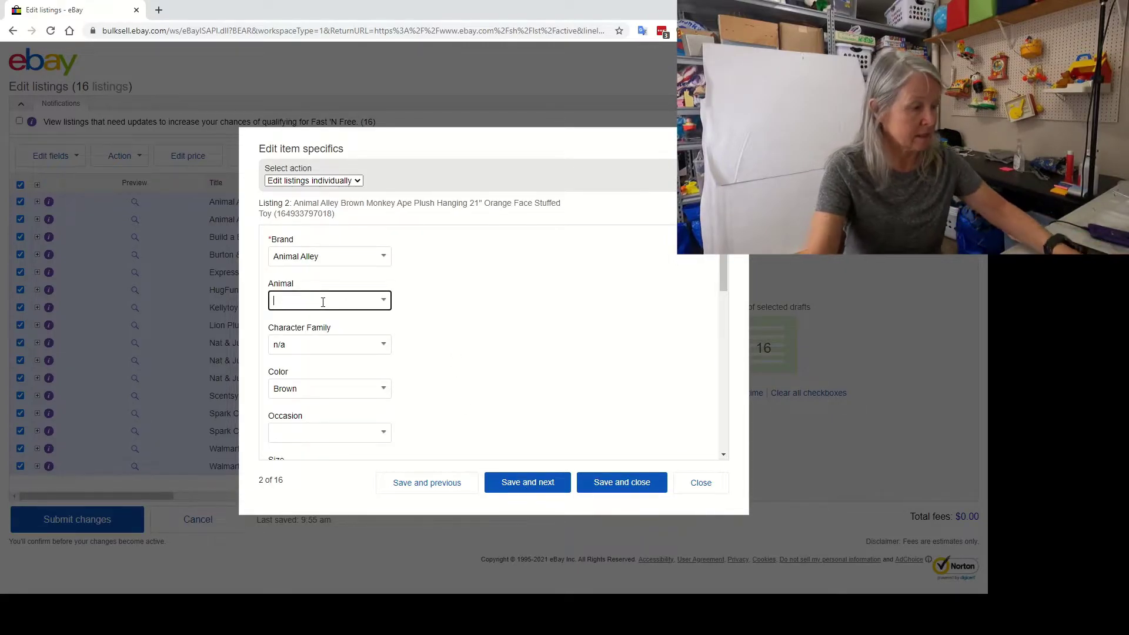
pyautogui.write('Mon')
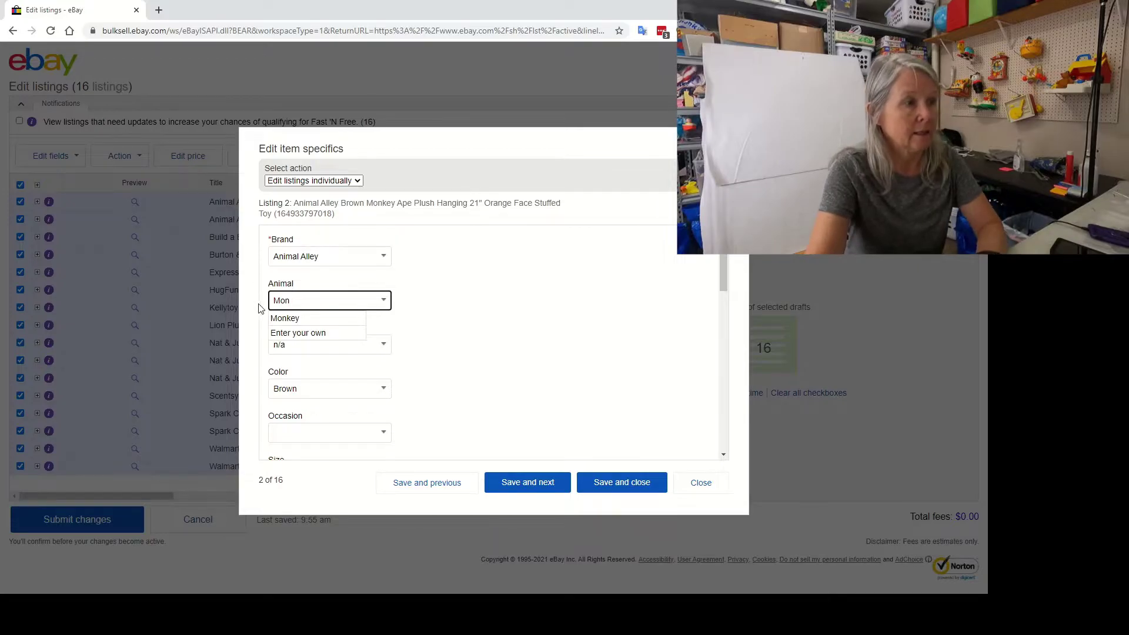
pyautogui.click(294, 318)
pyautogui.click(287, 432)
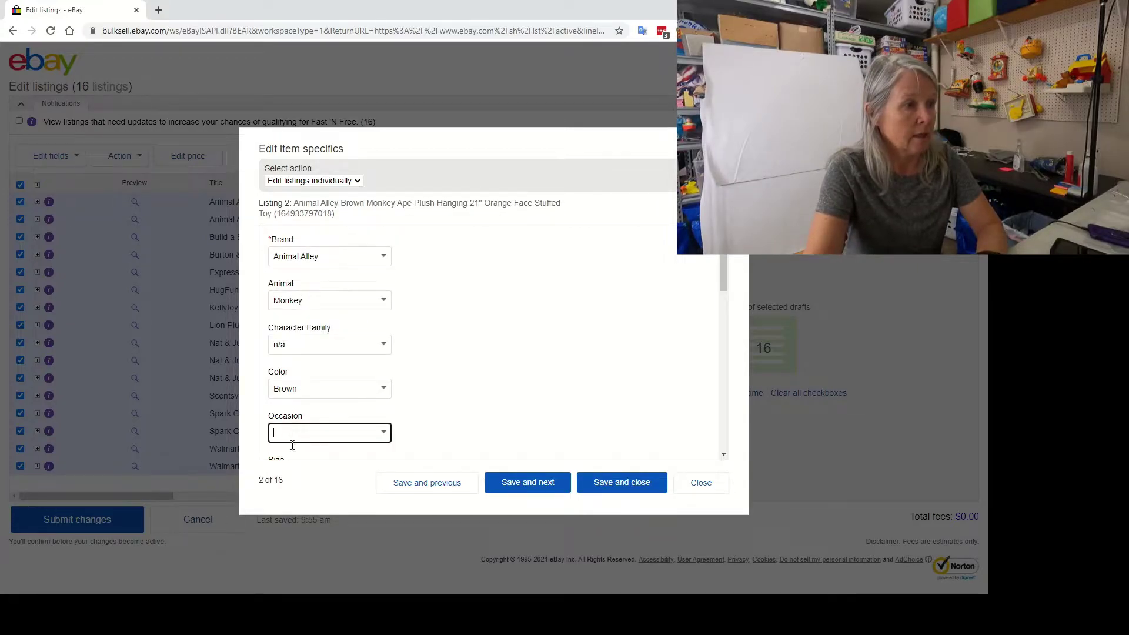
pyautogui.click(290, 446)
pyautogui.click(541, 484)
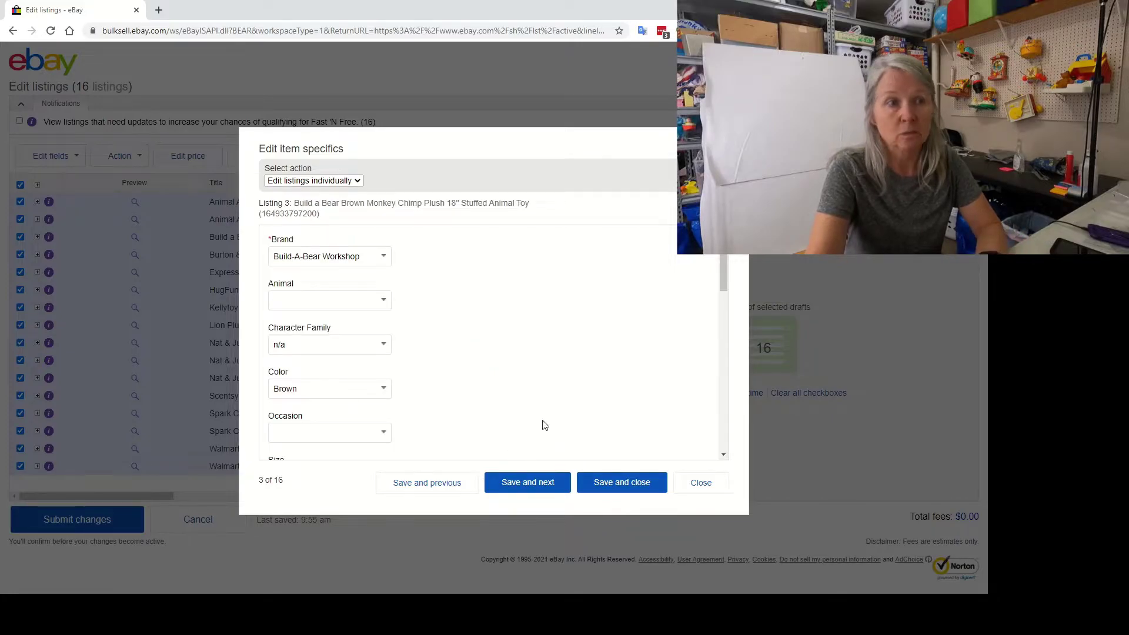
pyautogui.click(306, 297)
pyautogui.write('m')
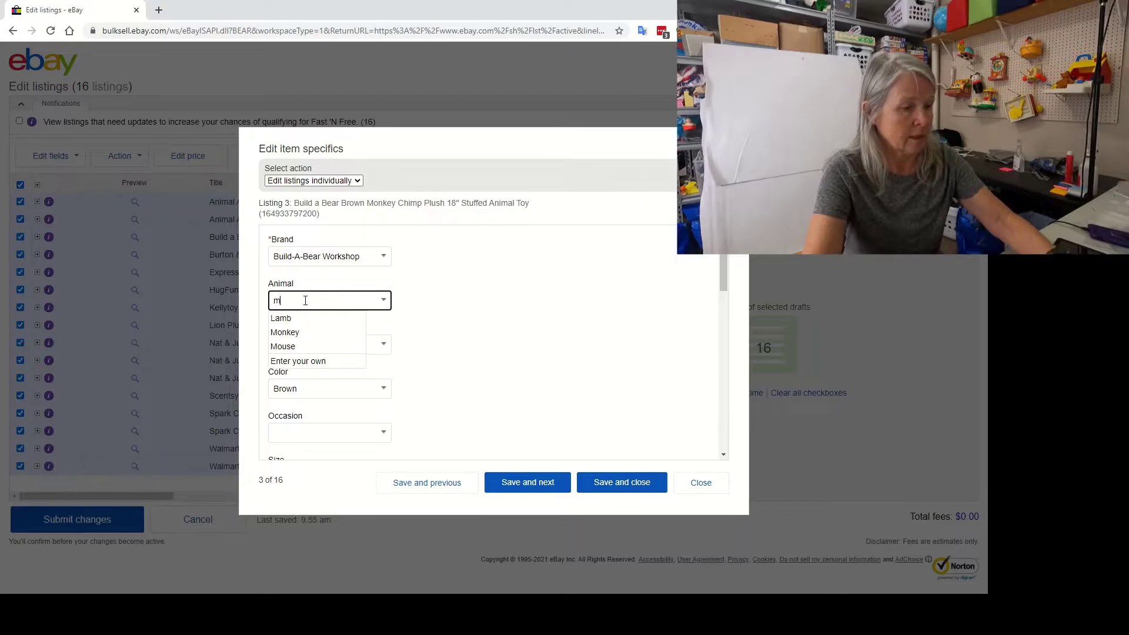
pyautogui.write('on')
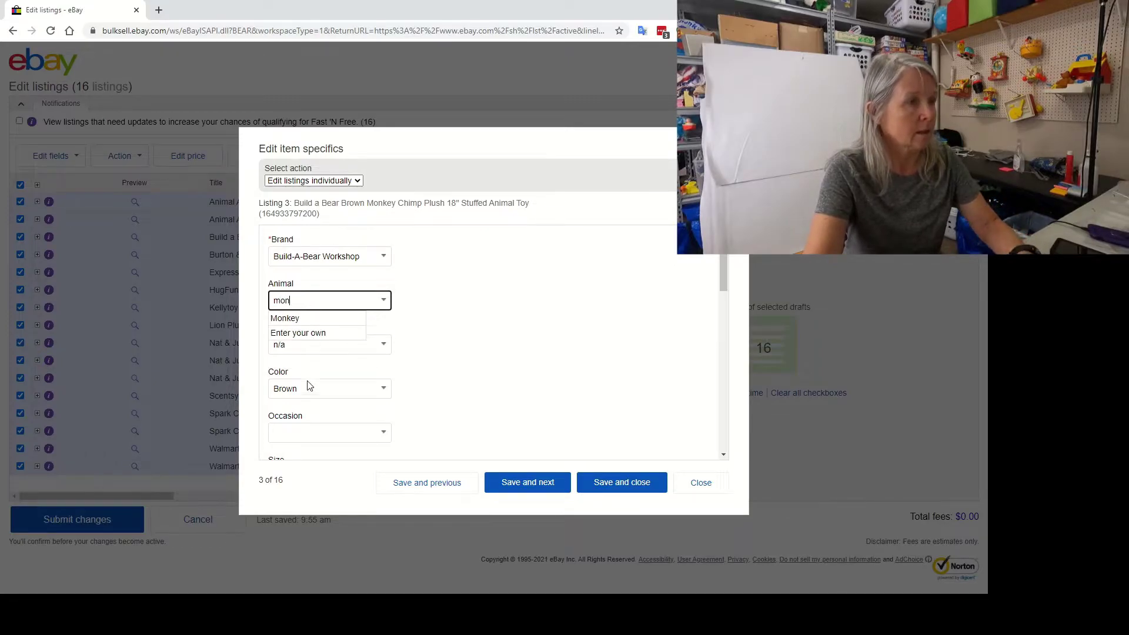
pyautogui.click(293, 320)
pyautogui.click(297, 433)
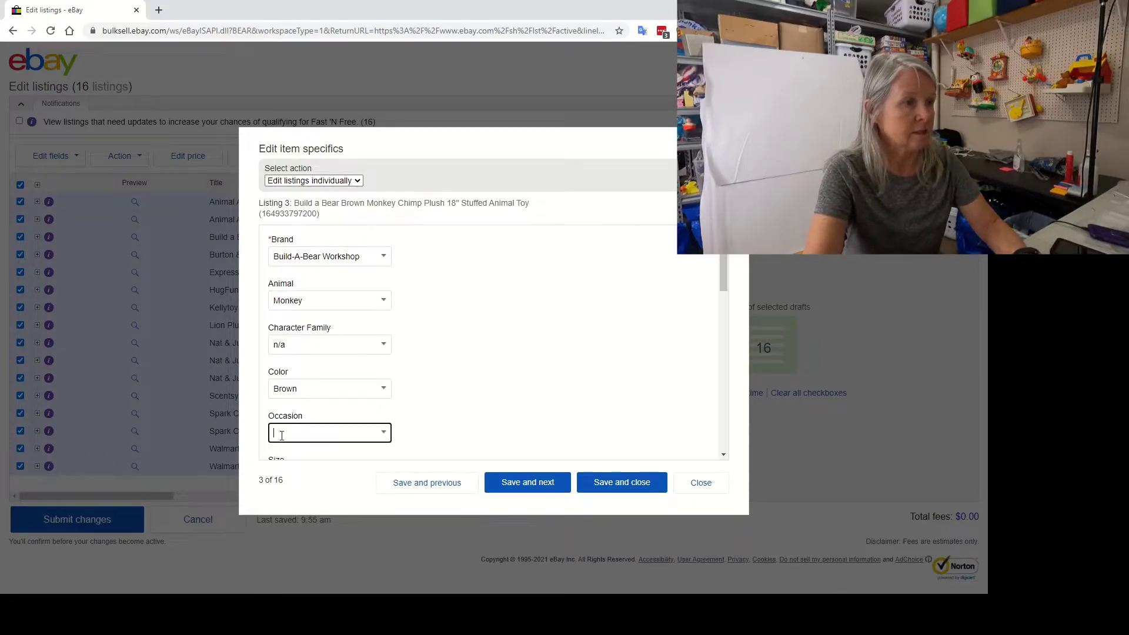
pyautogui.write('na')
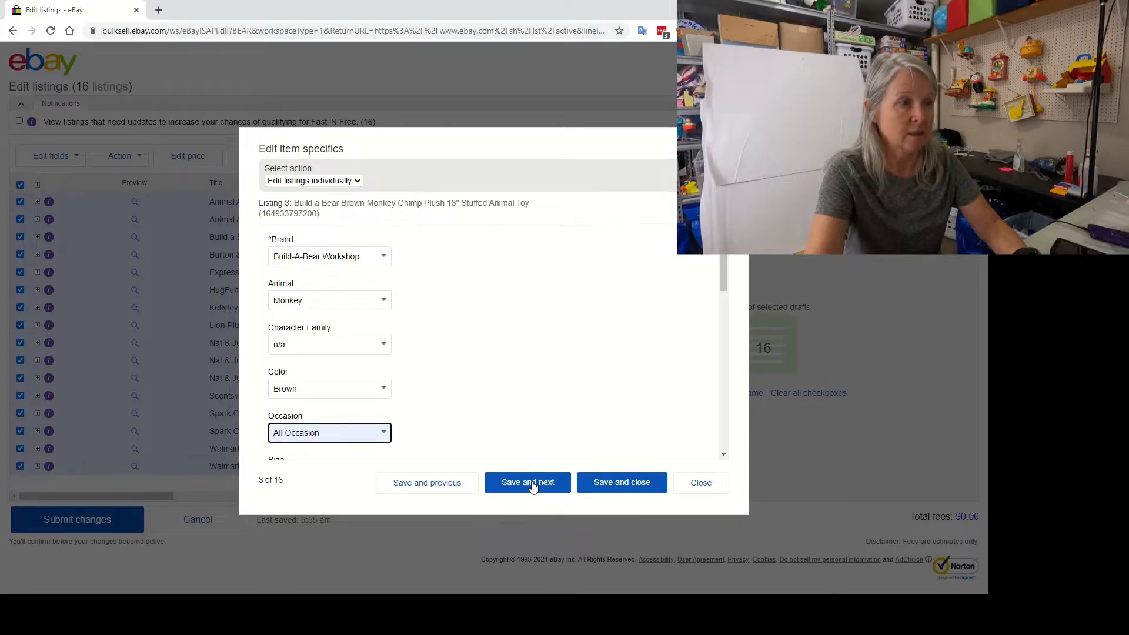
pyautogui.click(528, 483)
# Save listing 4 as Bear with All Occasion, and listing 5 with All Occasion.
pyautogui.click(321, 302)
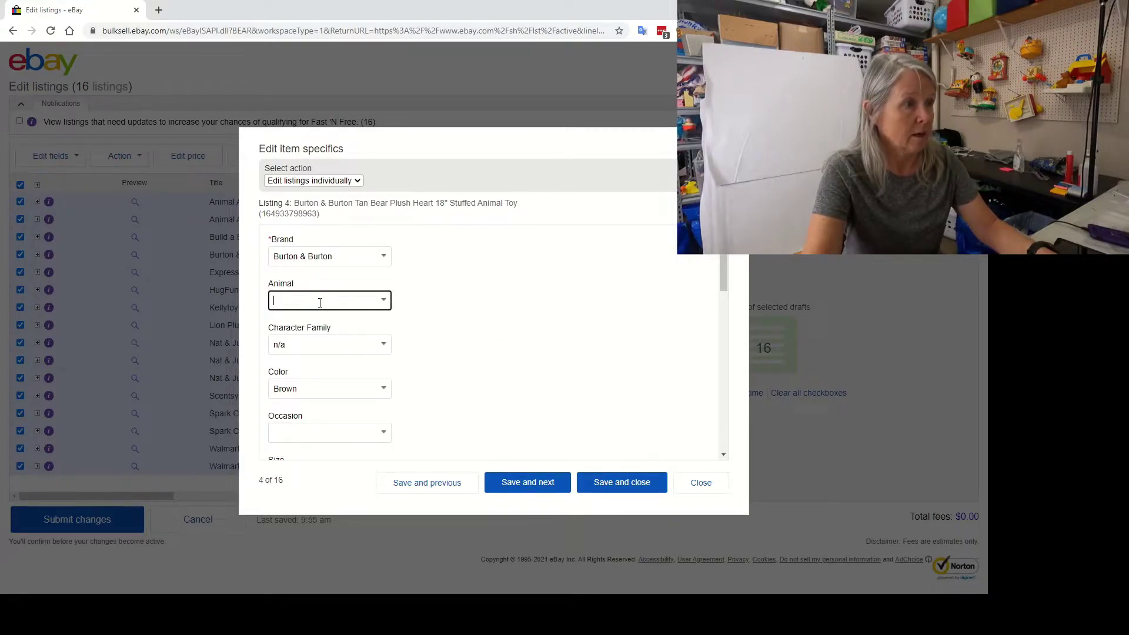
pyautogui.write('Bear')
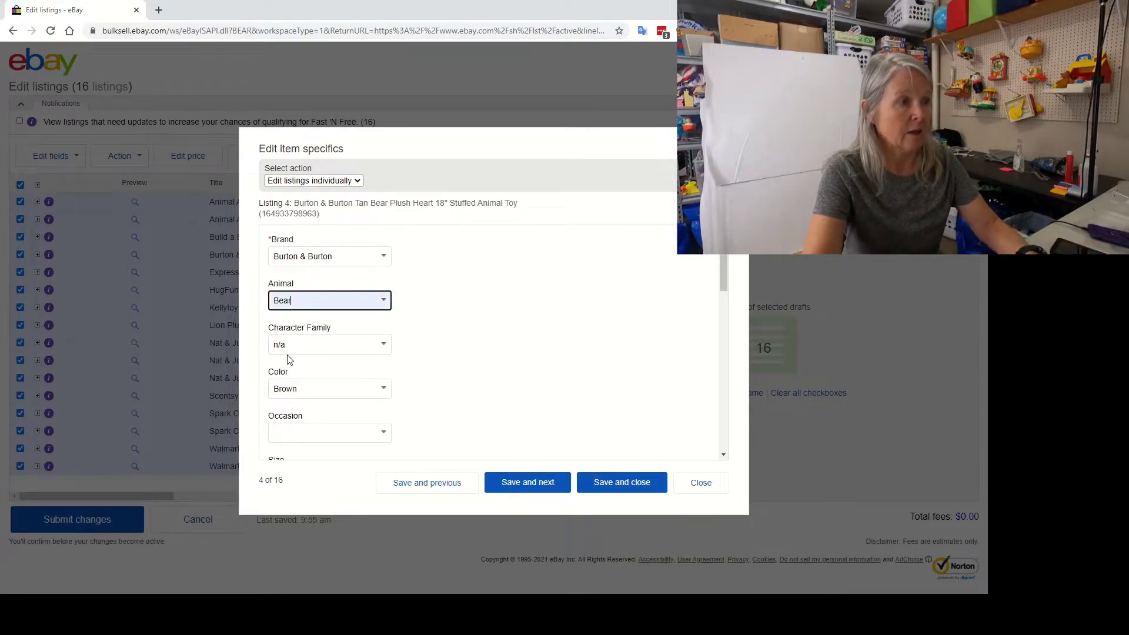
pyautogui.click(281, 433)
pyautogui.click(303, 513)
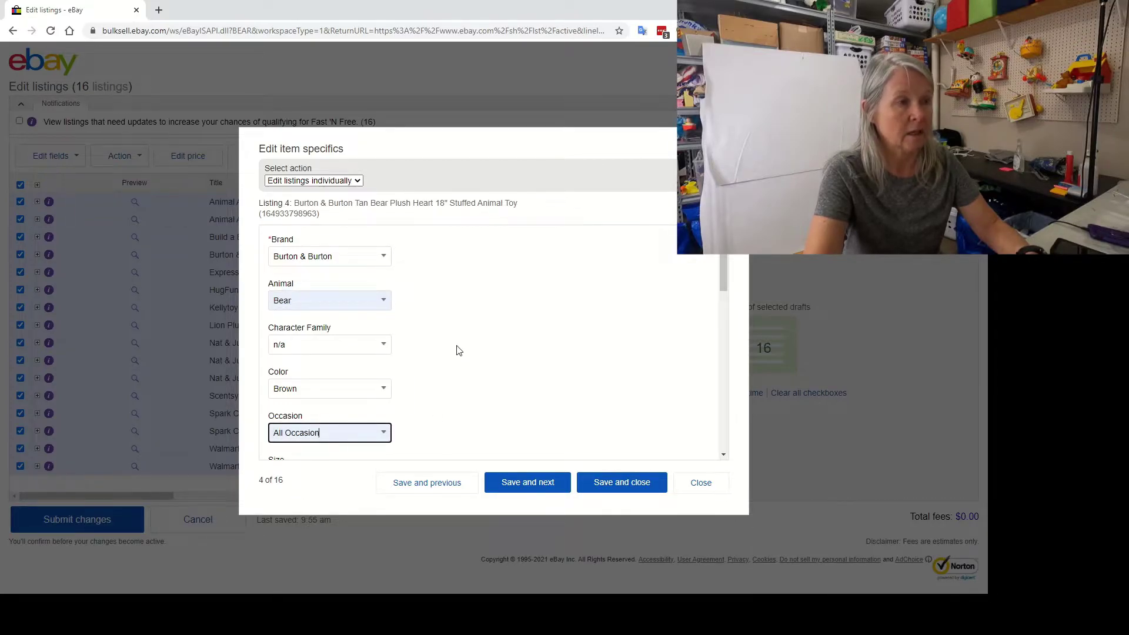
pyautogui.click(533, 491)
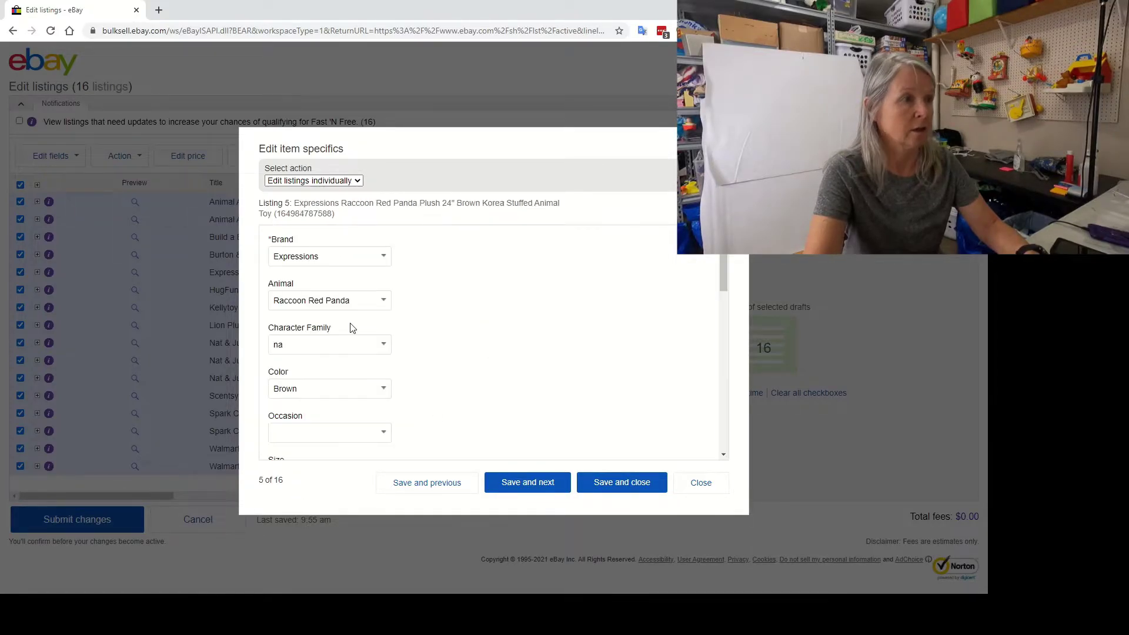
pyautogui.click(296, 440)
pyautogui.click(306, 517)
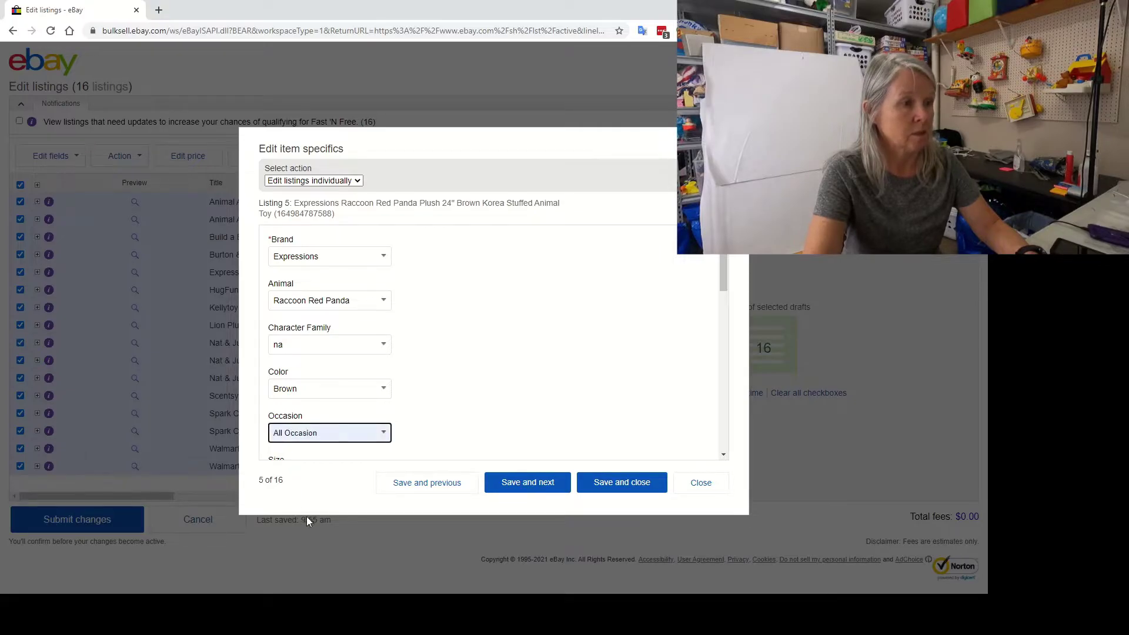
pyautogui.click(528, 487)
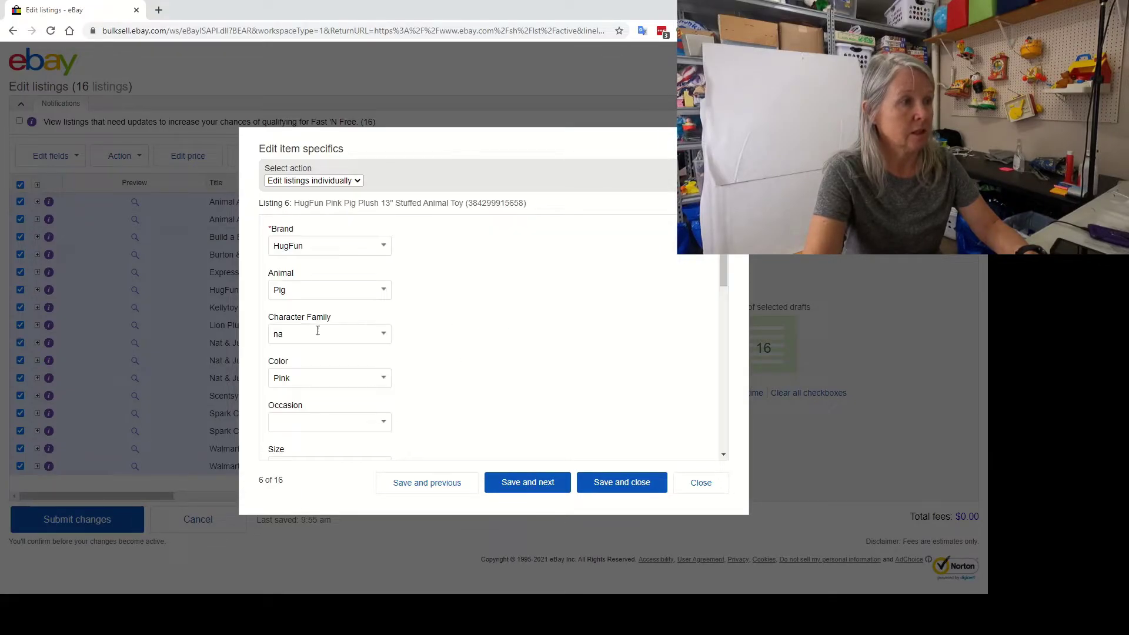
# Set Occasion to All Occasion for listings 6 and 7 and save each.
pyautogui.click(304, 422)
pyautogui.click(304, 490)
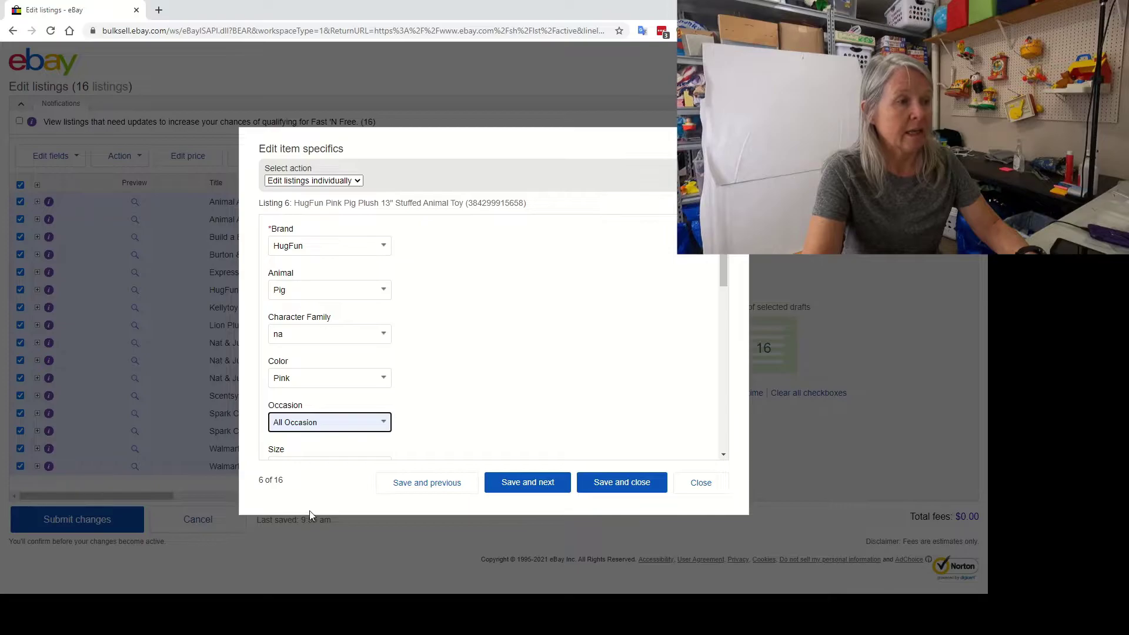
pyautogui.click(529, 488)
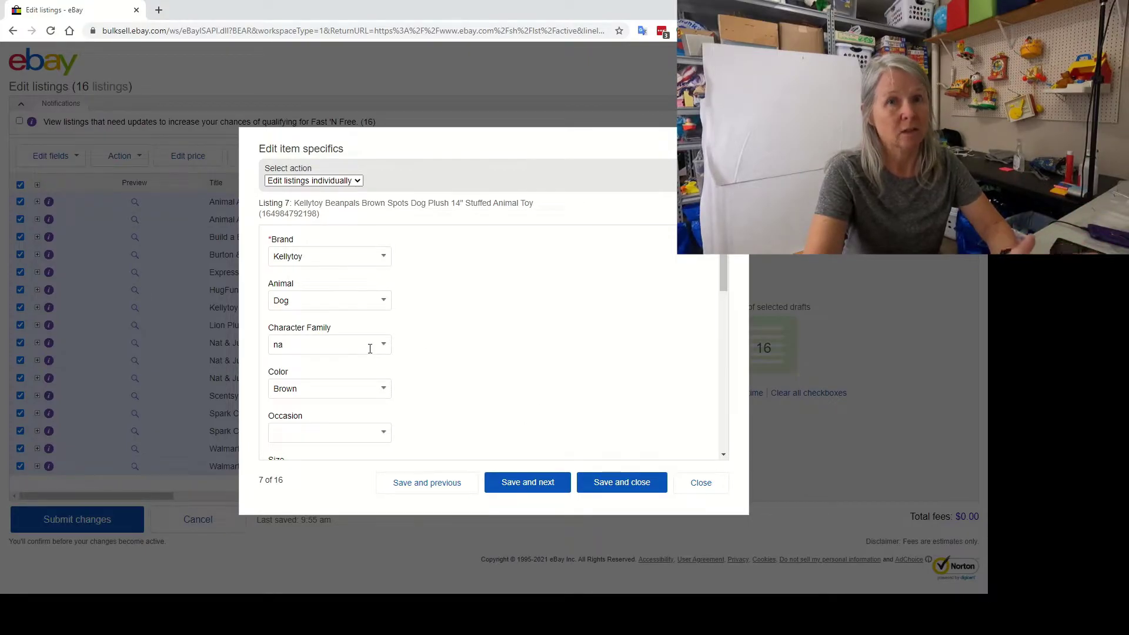
pyautogui.click(294, 435)
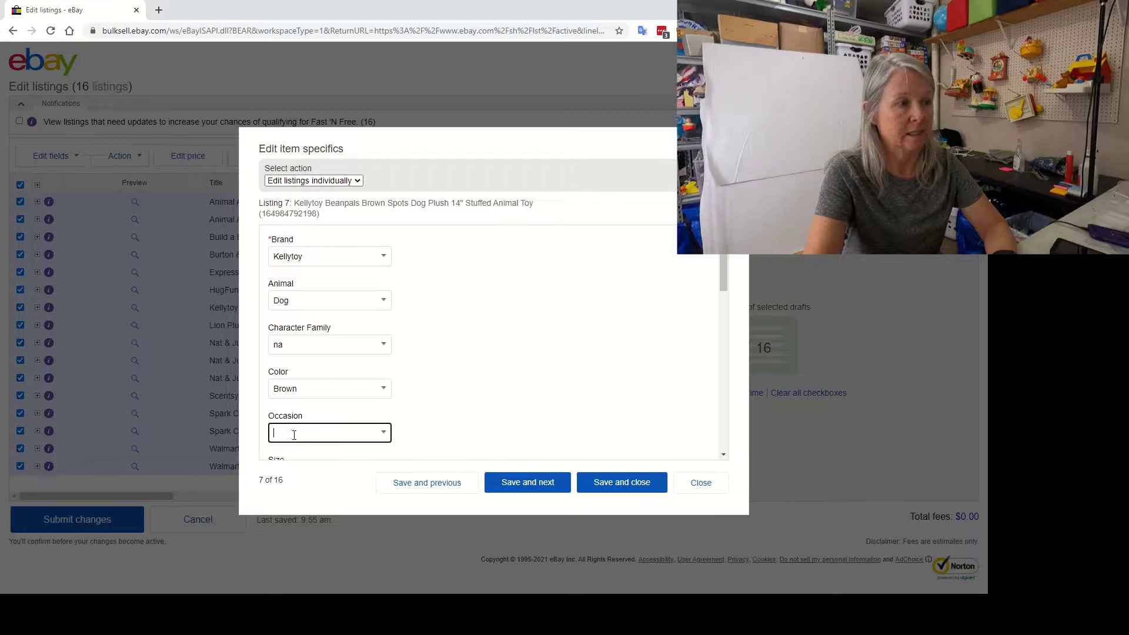
pyautogui.write('All Occasion')
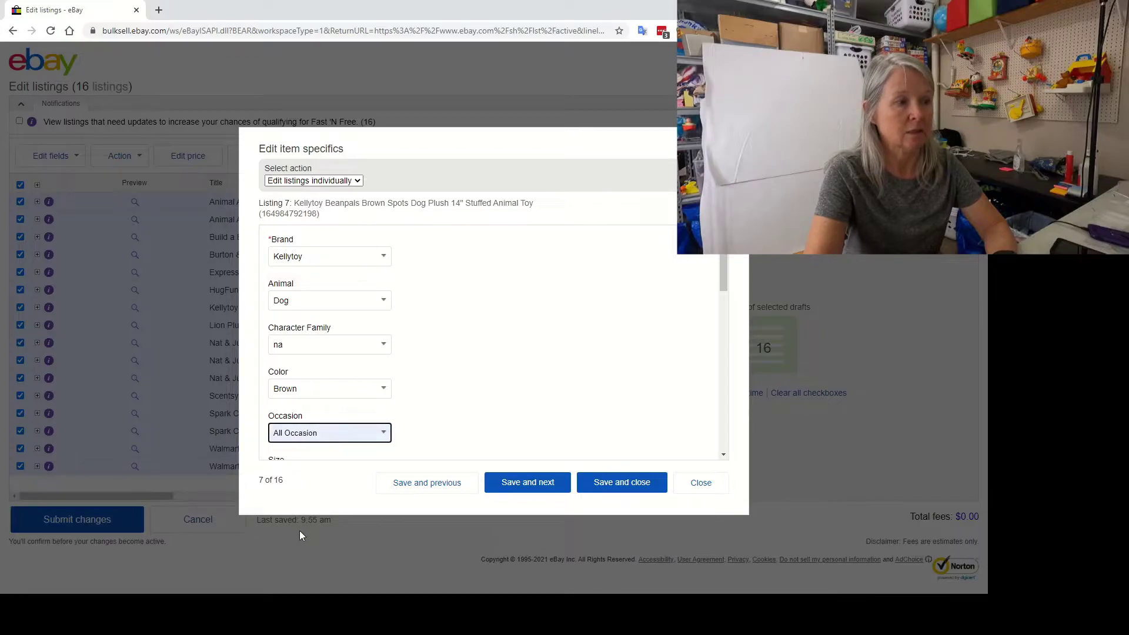
pyautogui.click(527, 484)
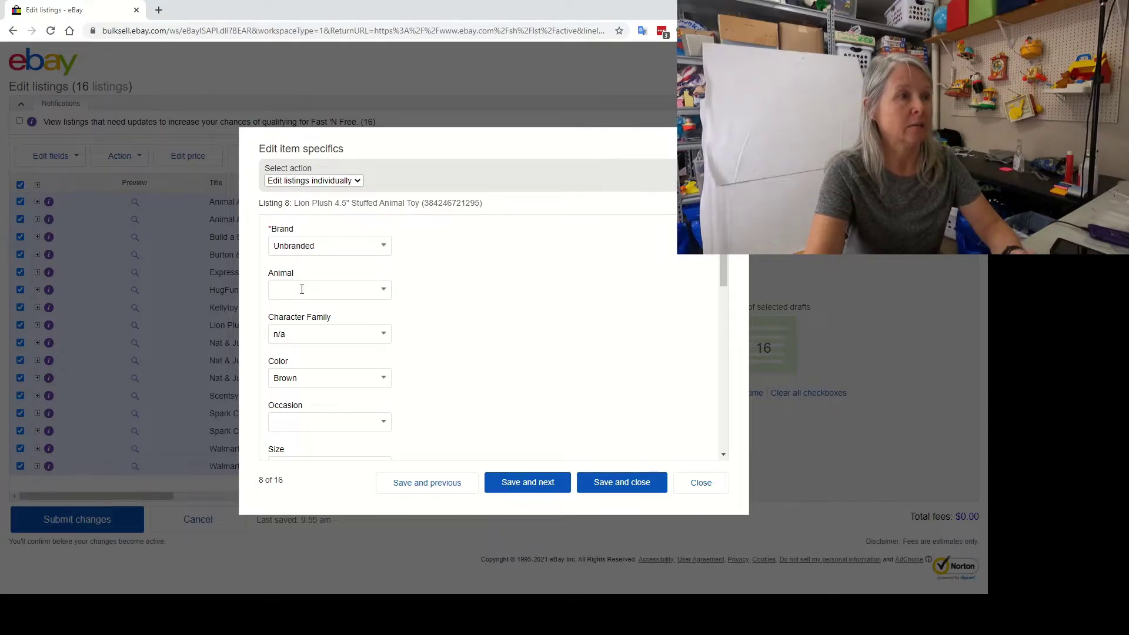
# Save listing 8, the Lion Plush, with Animal Lion and Occasion All Occasion.
pyautogui.click(302, 289)
pyautogui.write('Lion')
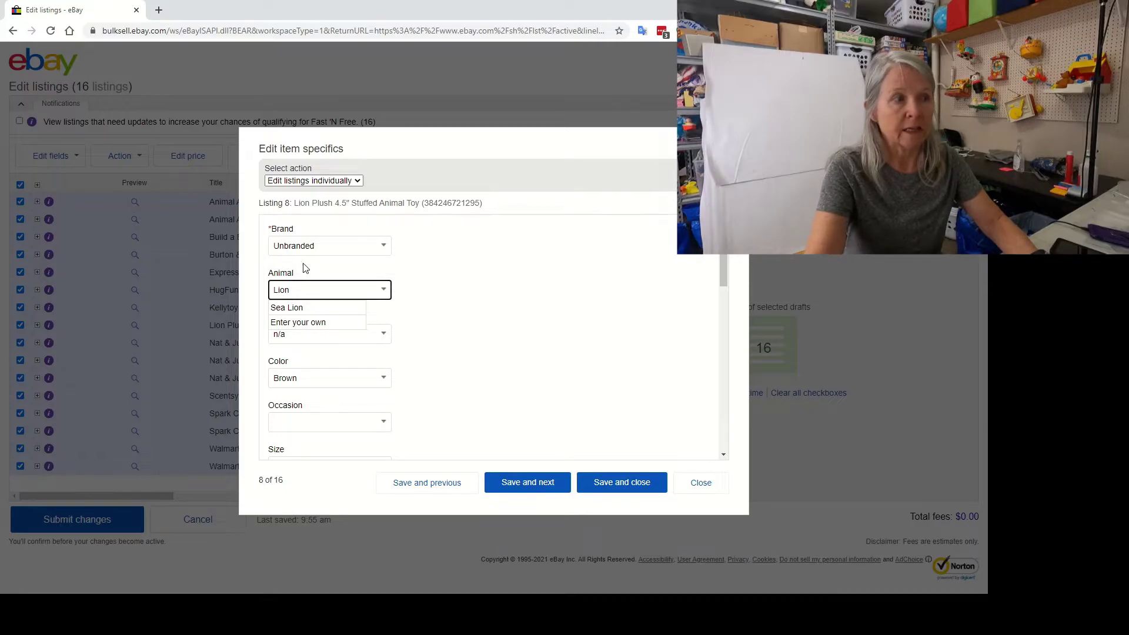
pyautogui.click(506, 302)
pyautogui.click(297, 423)
pyautogui.write('All Occasion')
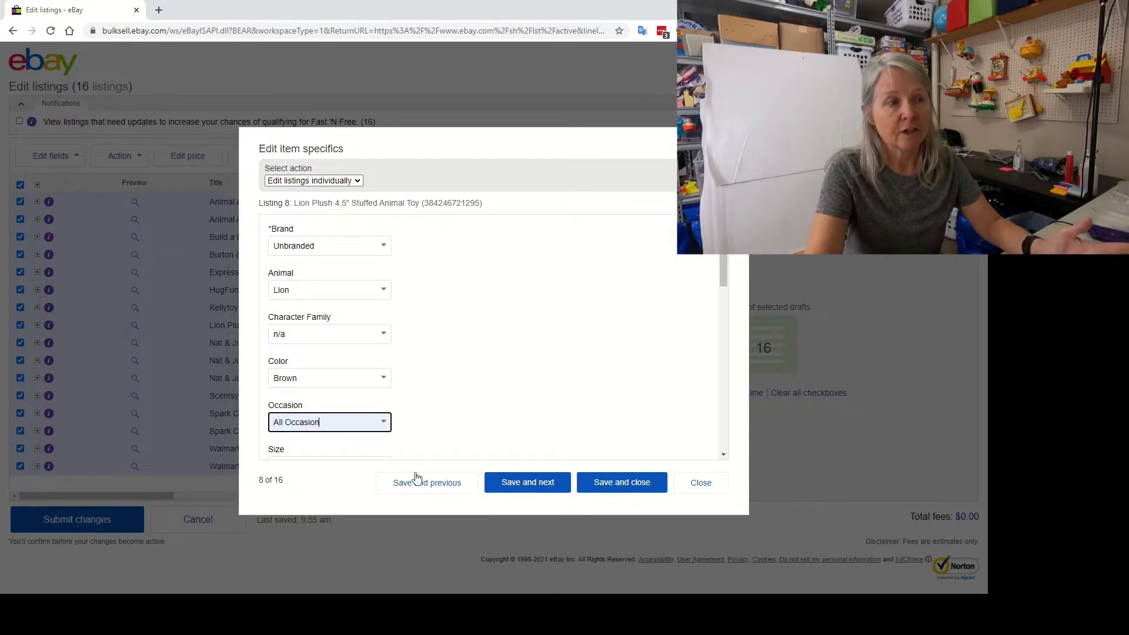
pyautogui.click(528, 483)
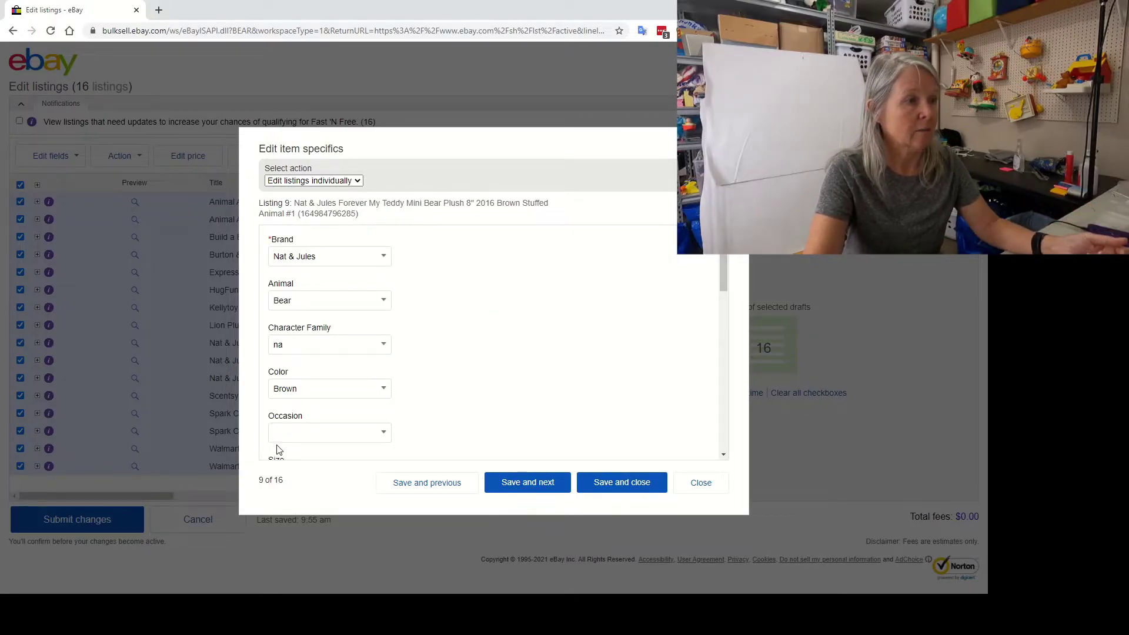
pyautogui.click(282, 434)
# Set Occasion to All Occasion for listings 9, 10 and 11, saving each.
pyautogui.write('All Occasion')
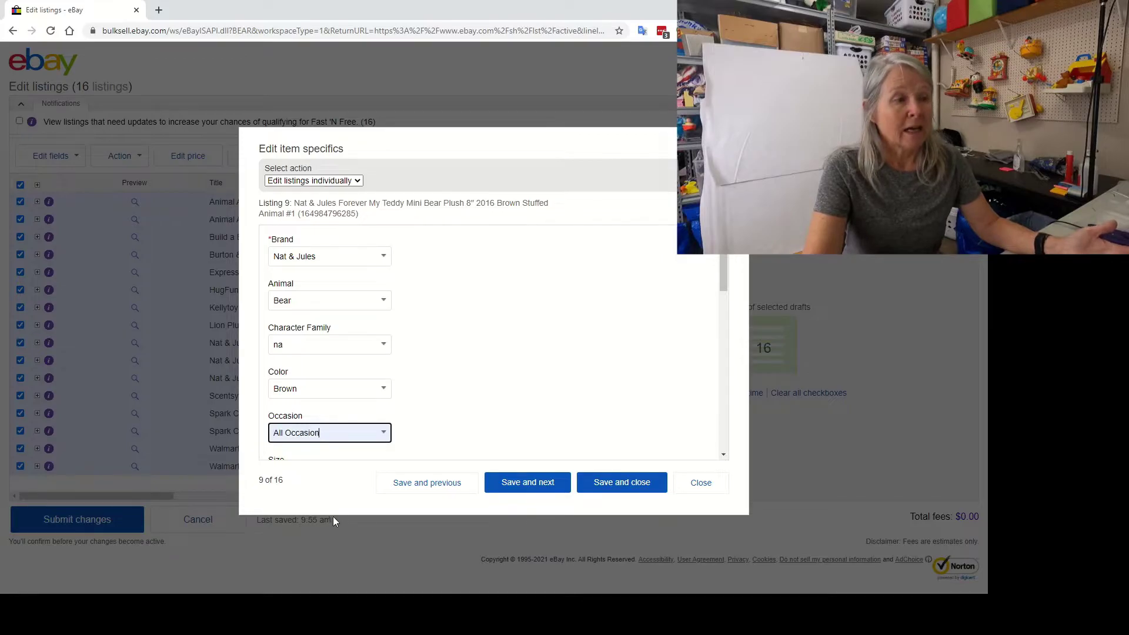
pyautogui.click(516, 484)
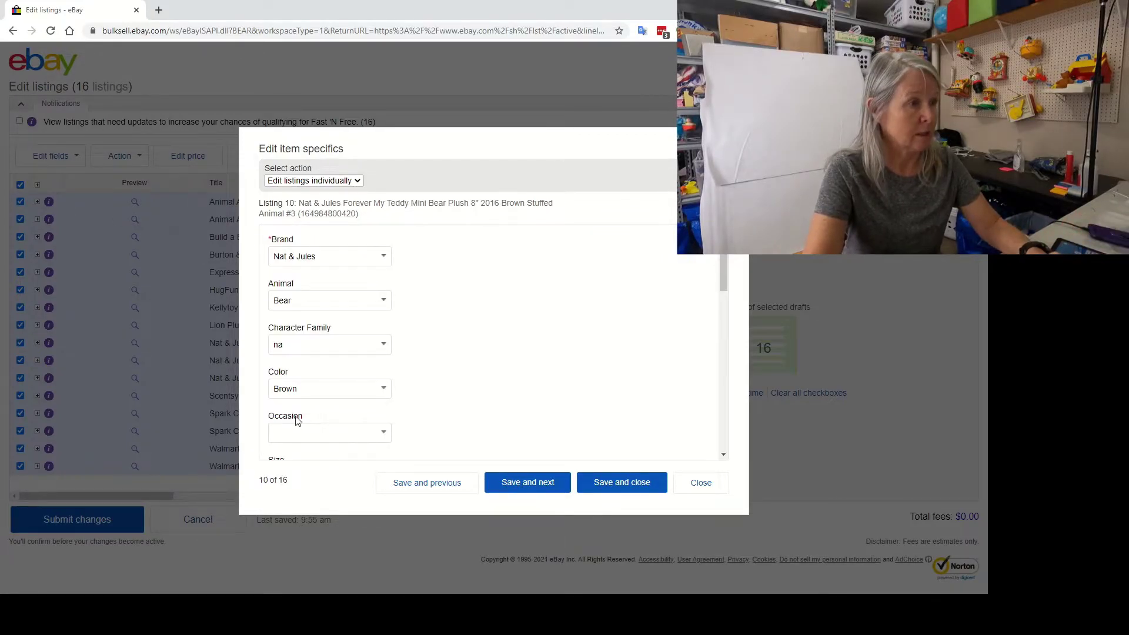
pyautogui.click(290, 435)
pyautogui.write('All Occasion')
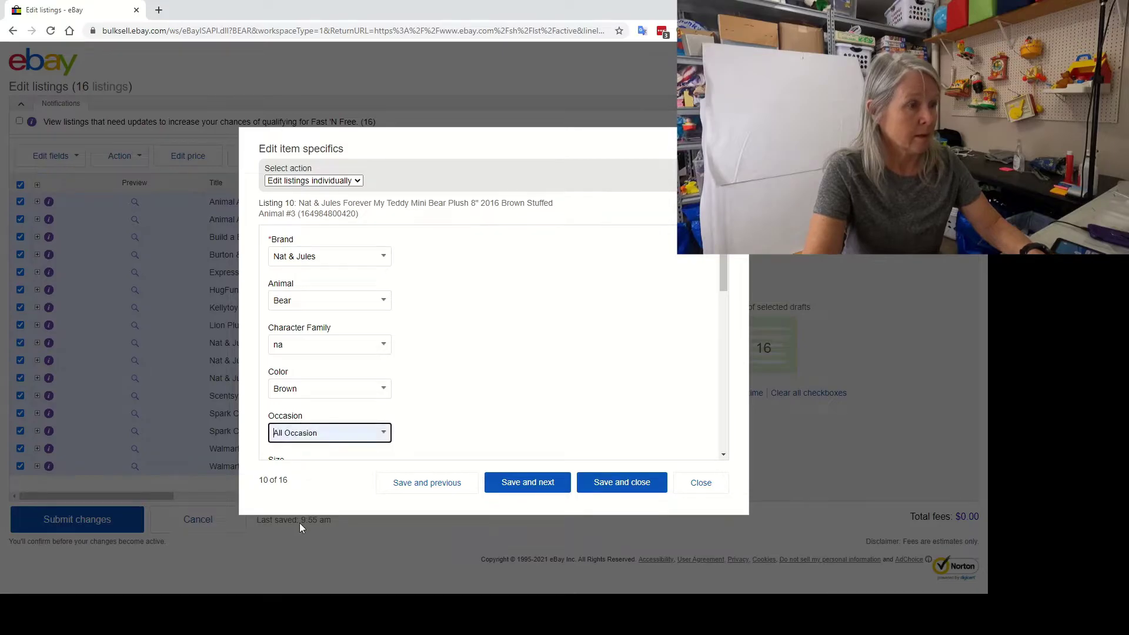
pyautogui.click(521, 483)
pyautogui.click(297, 441)
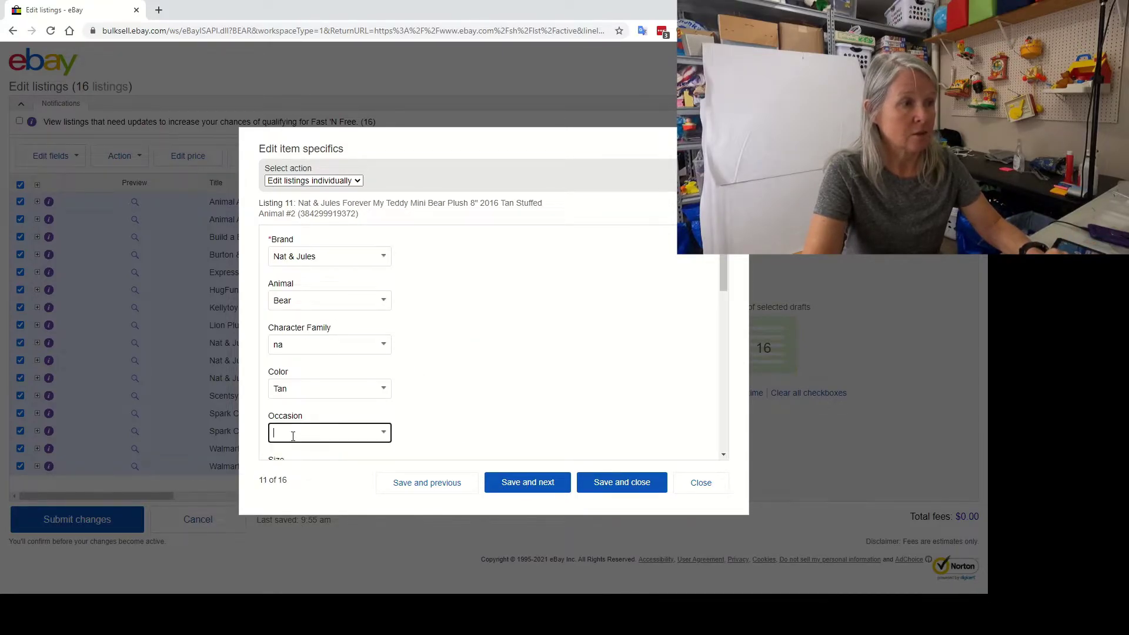
pyautogui.write('All Occasion')
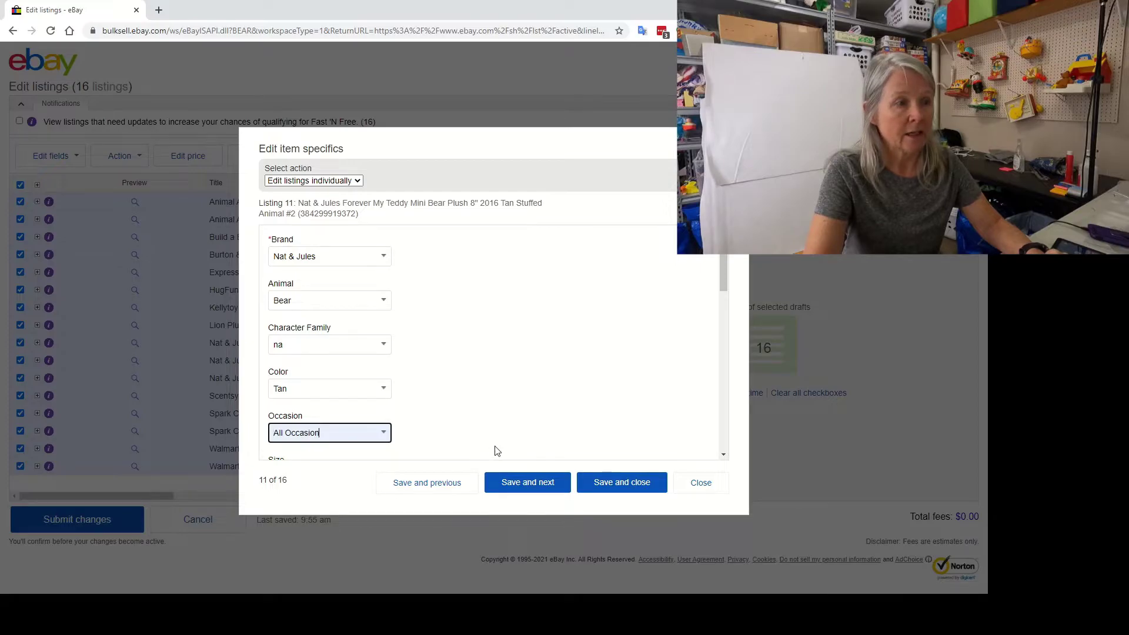
pyautogui.click(513, 489)
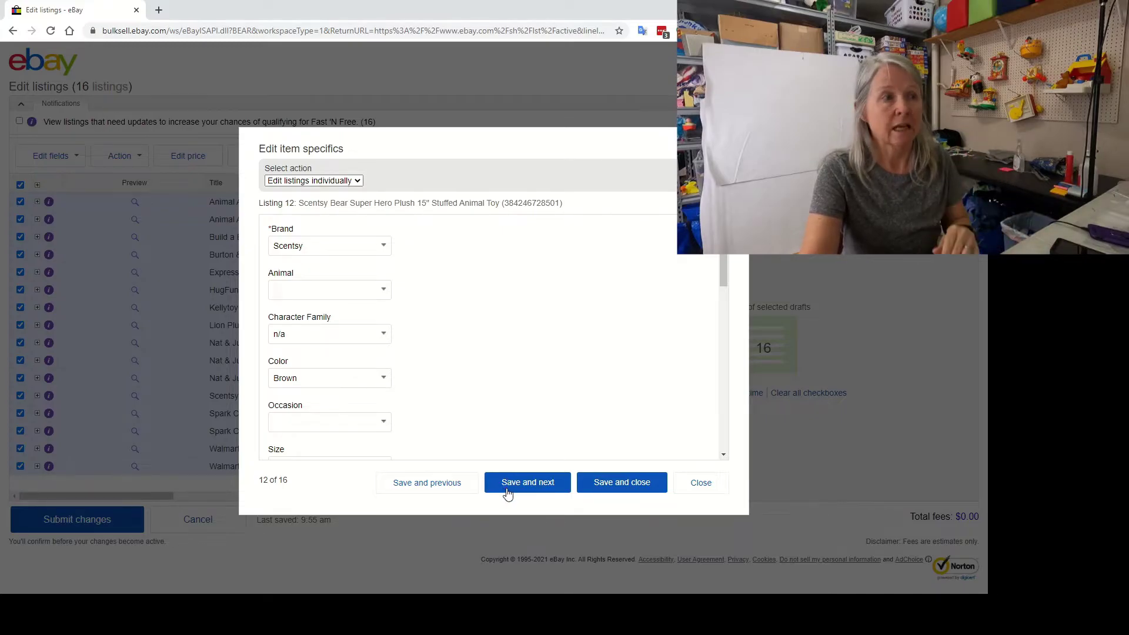
# Save listing 12 as Bear with All Occasions, and listing 13 as Sloth instead of Dog with All Occasion.
pyautogui.click(307, 288)
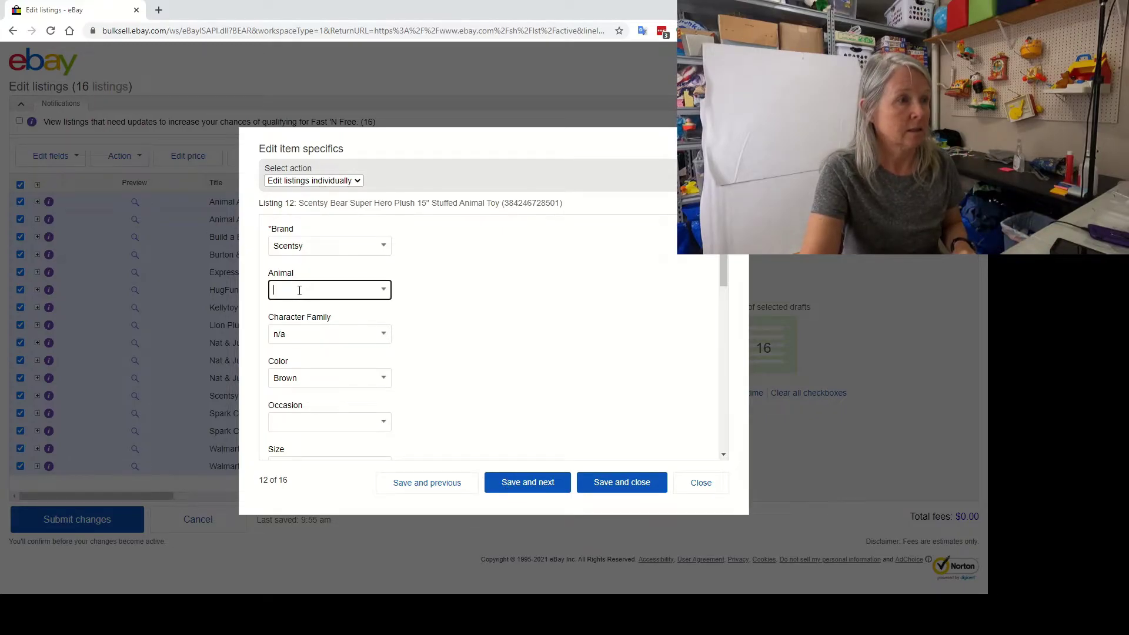
pyautogui.write('Bear')
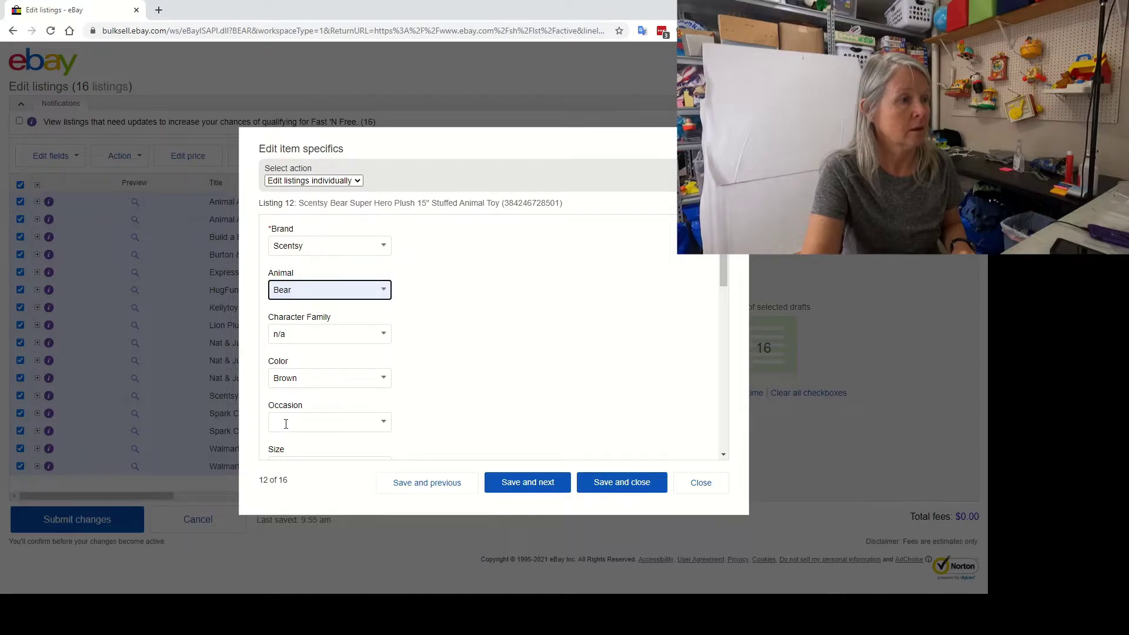
pyautogui.click(286, 424)
pyautogui.write('All Occasions')
pyautogui.click(504, 480)
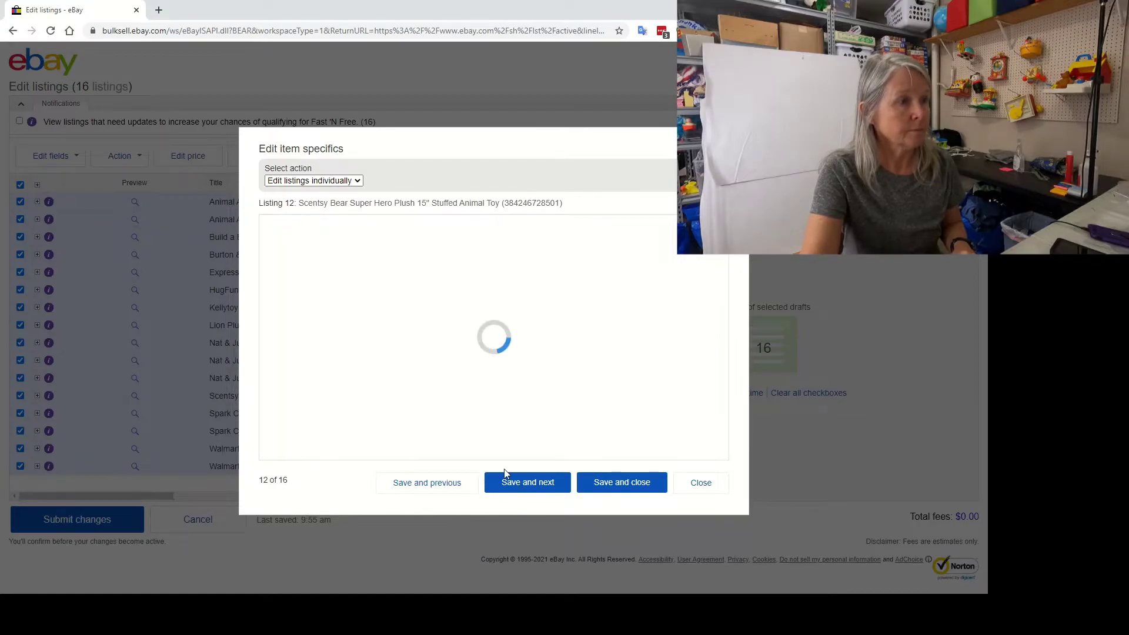
pyautogui.click(287, 302)
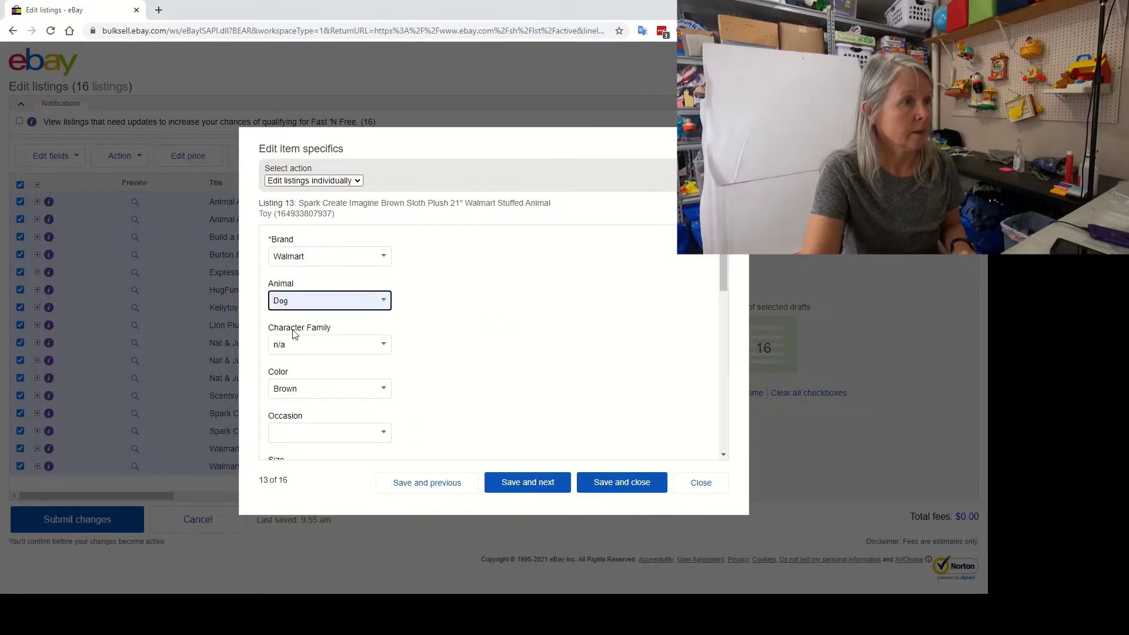
pyautogui.doubleClick(283, 300)
pyautogui.press('BackSpace')
pyautogui.write('Sloth')
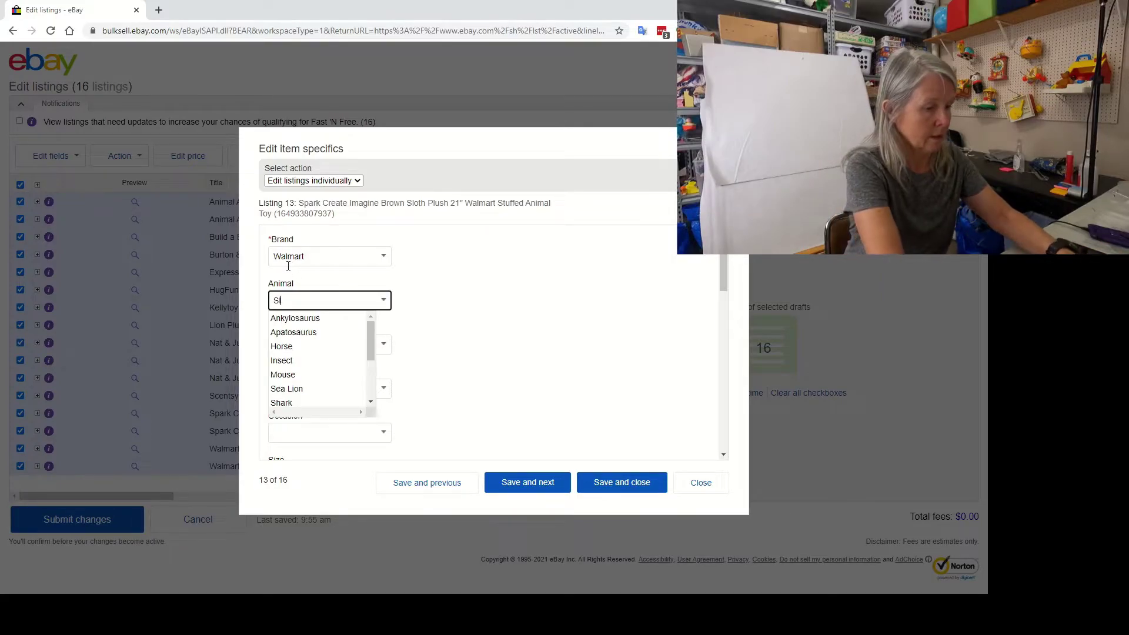
pyautogui.click(272, 428)
pyautogui.write('All Occasion')
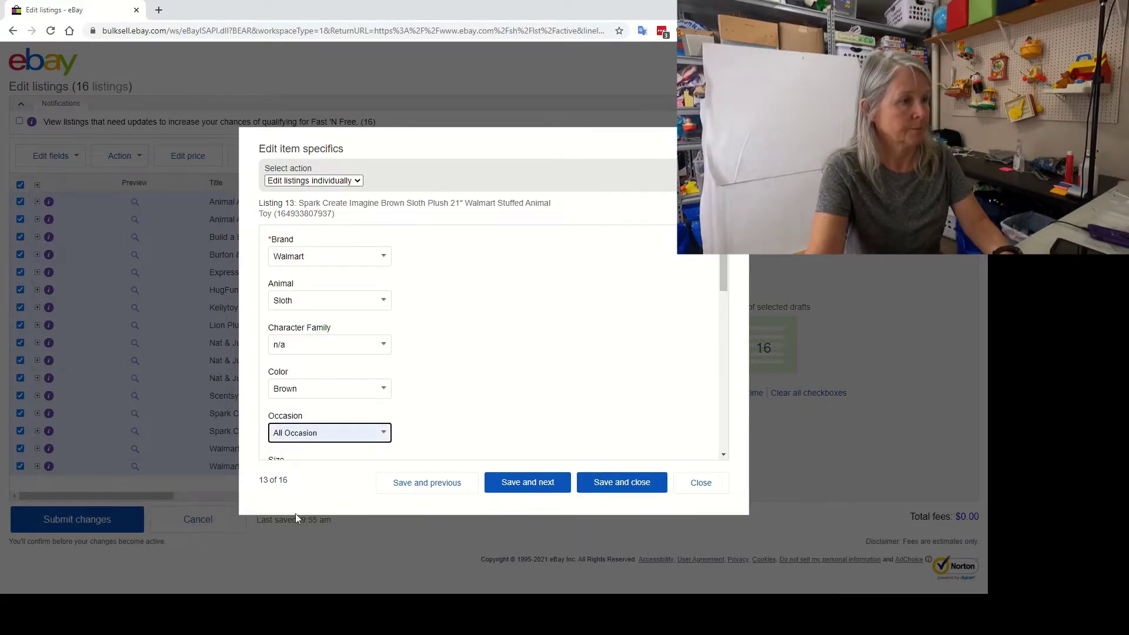
pyautogui.click(489, 482)
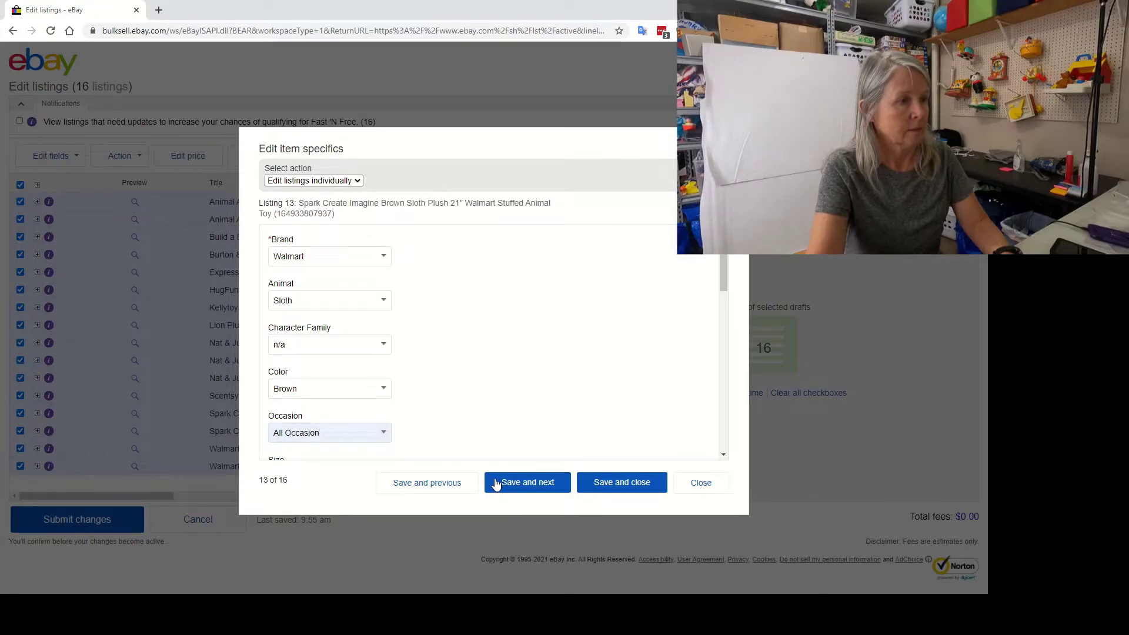
# Save listings 14 and 15 with Animal set to Rabbit and Occasion set to All Occasion.
pyautogui.click(289, 299)
pyautogui.write('Rabbit')
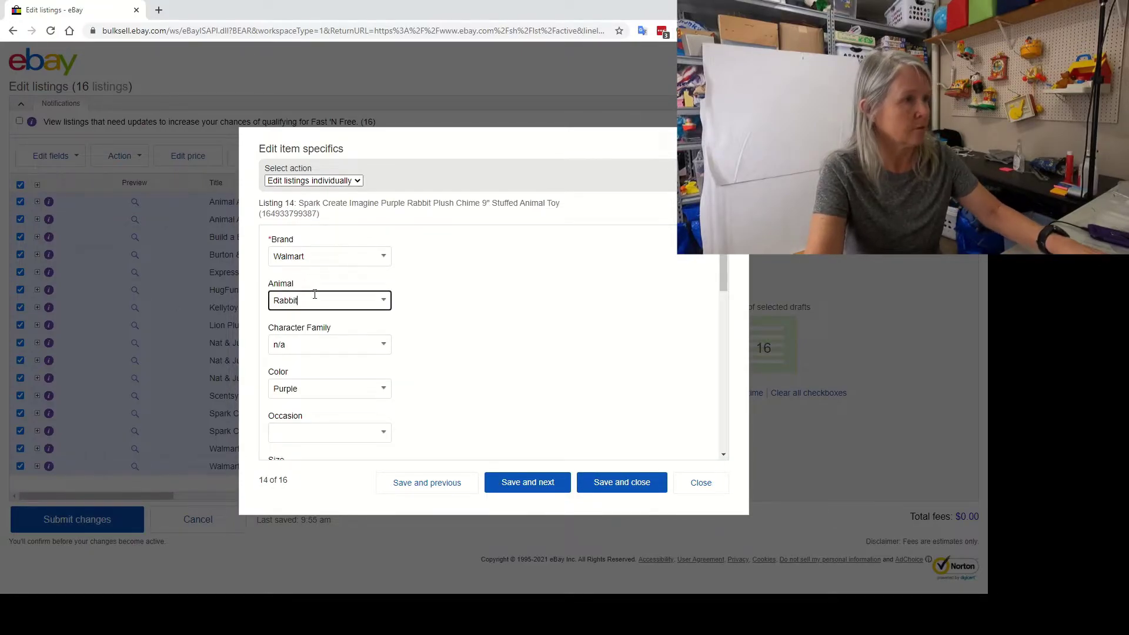
pyautogui.click(288, 425)
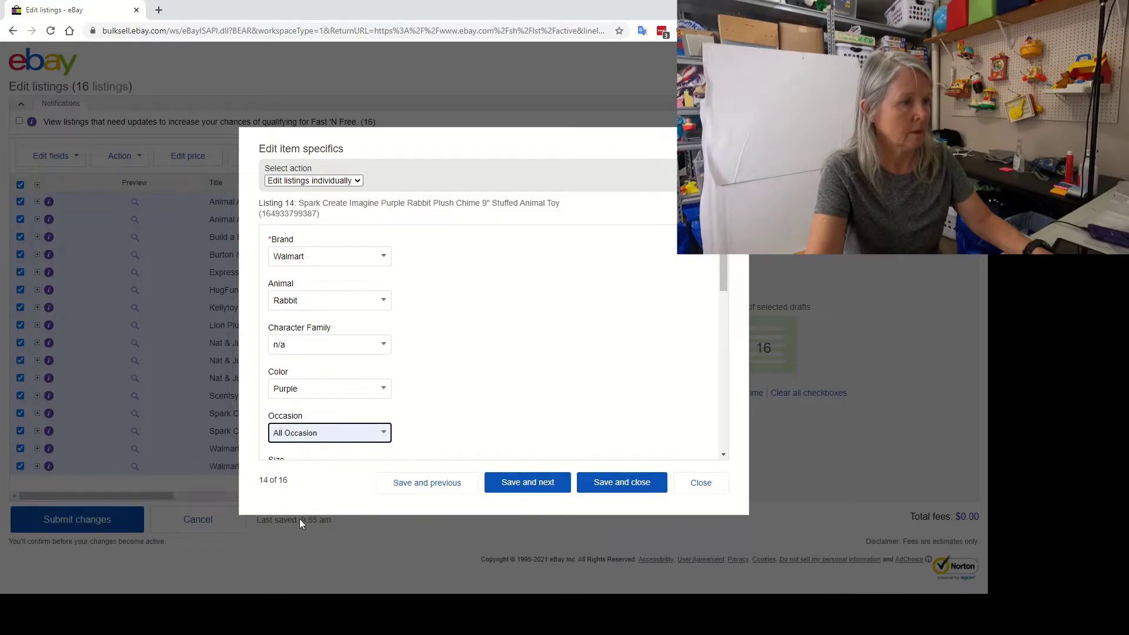
pyautogui.click(299, 518)
pyautogui.click(524, 486)
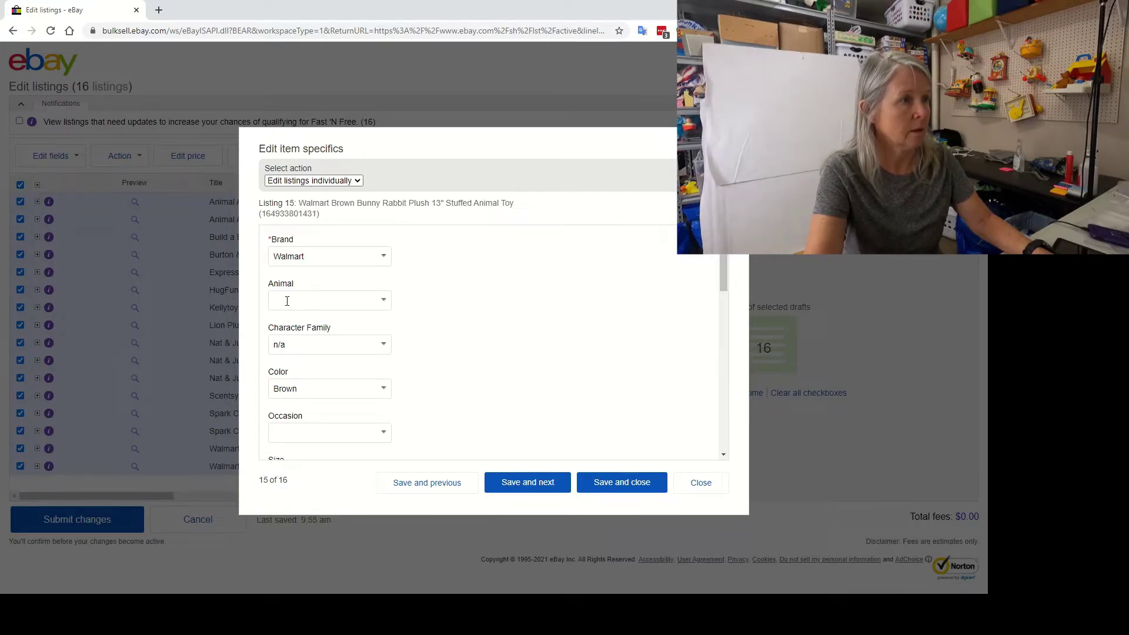
pyautogui.click(287, 301)
pyautogui.write('Rabbit')
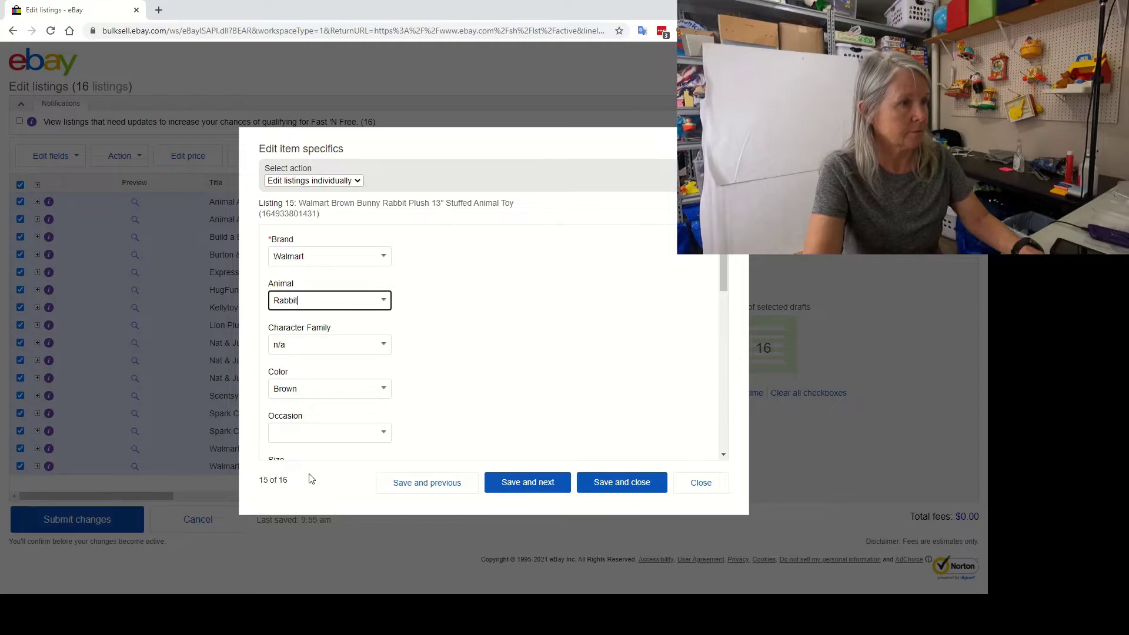
pyautogui.click(317, 433)
pyautogui.click(322, 464)
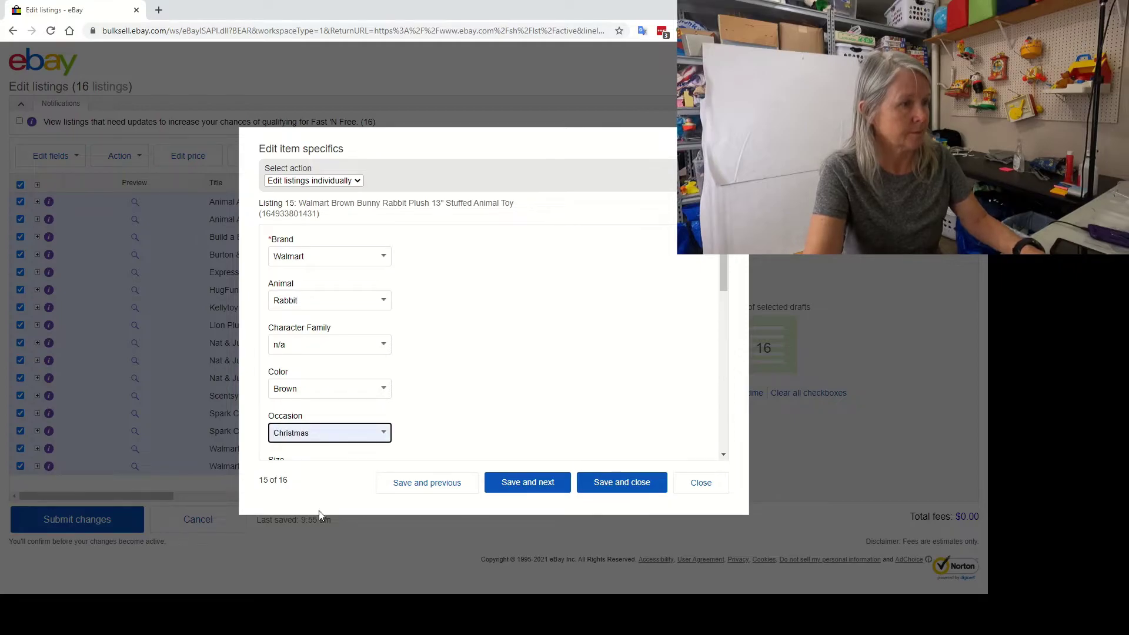
pyautogui.click(501, 483)
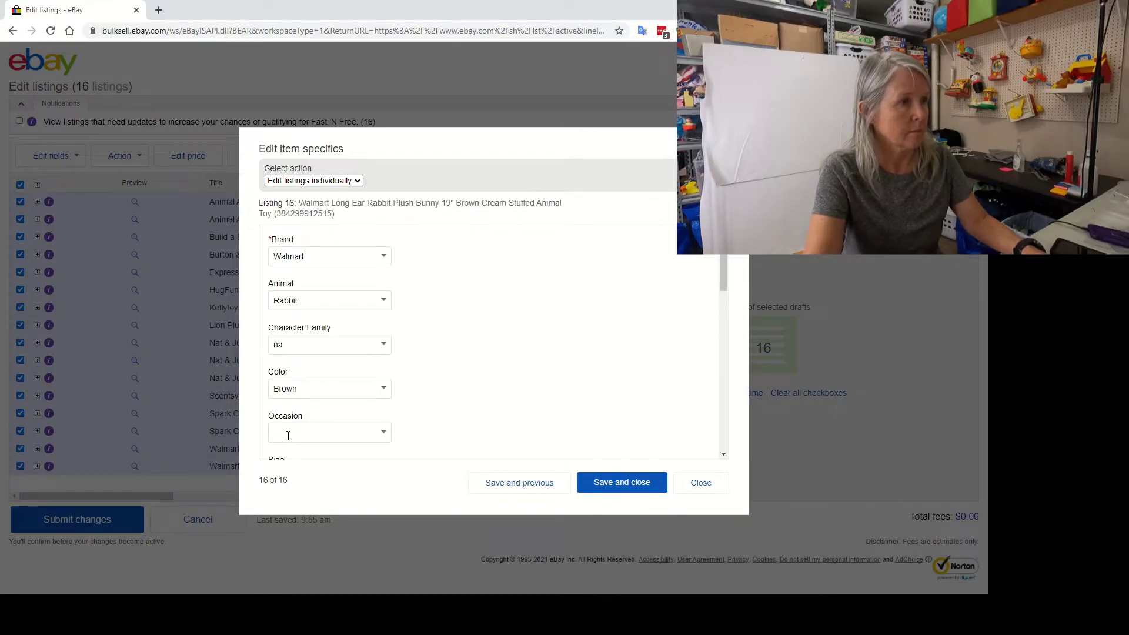
# Fill in listing 16's Occasion, then save and close the item specifics editor.
pyautogui.click(288, 433)
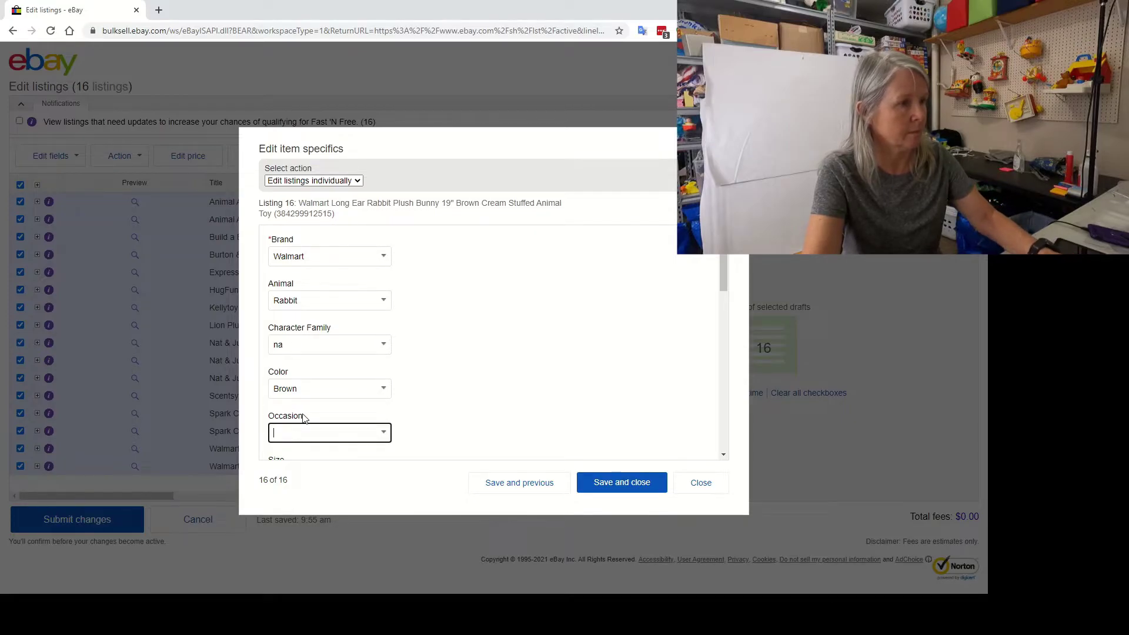
pyautogui.click(297, 454)
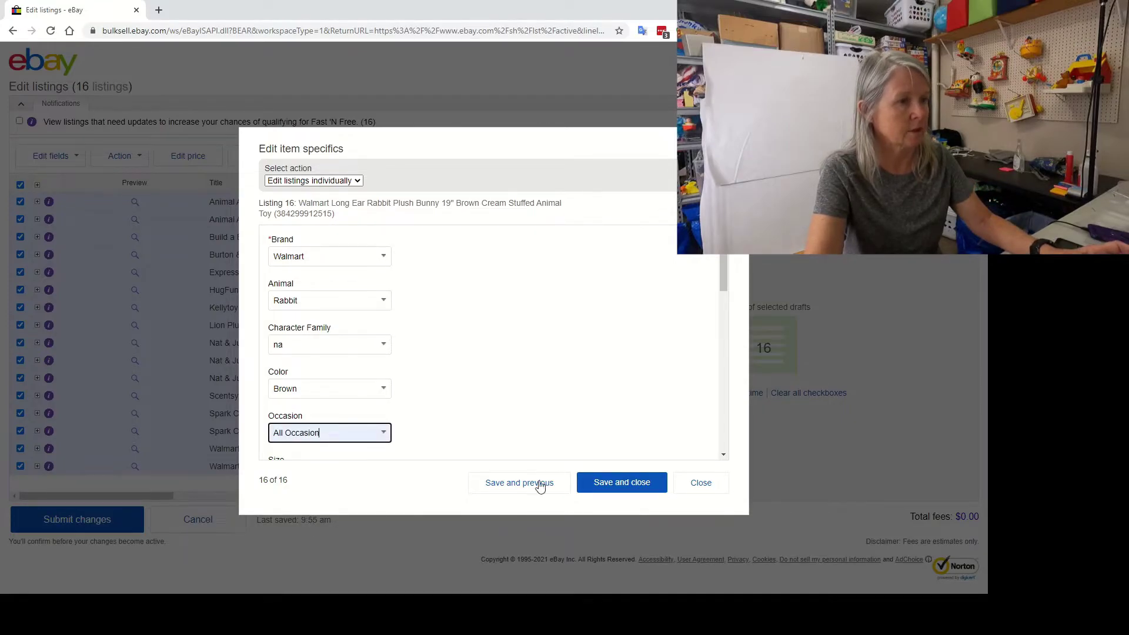
pyautogui.click(619, 488)
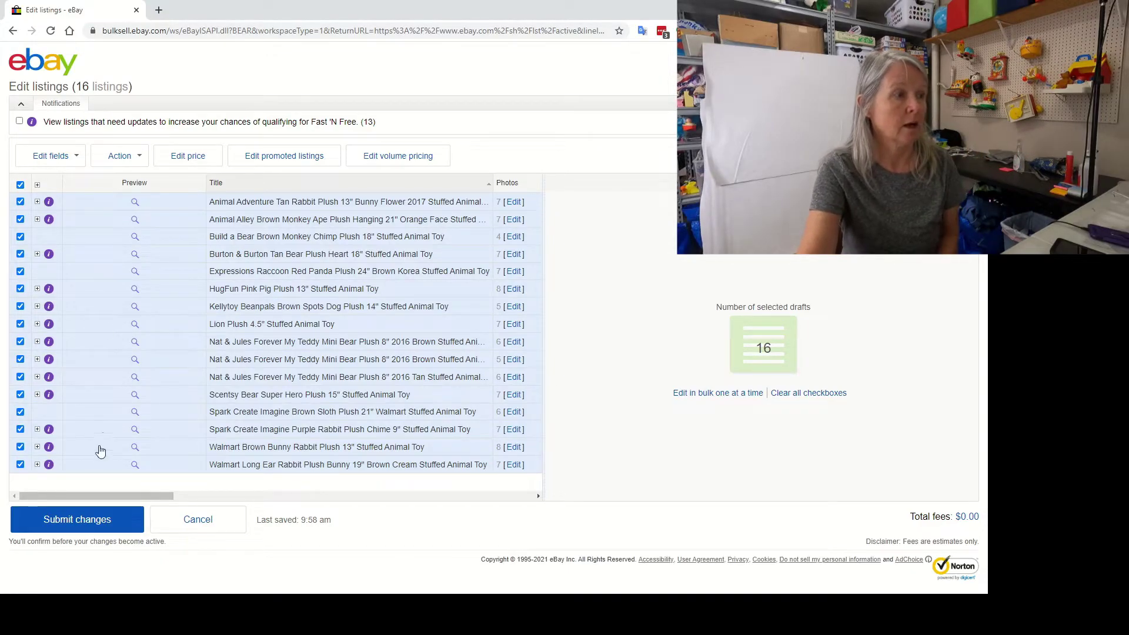
# Submit and confirm the item-specifics changes for all 16 edited listings.
pyautogui.click(80, 520)
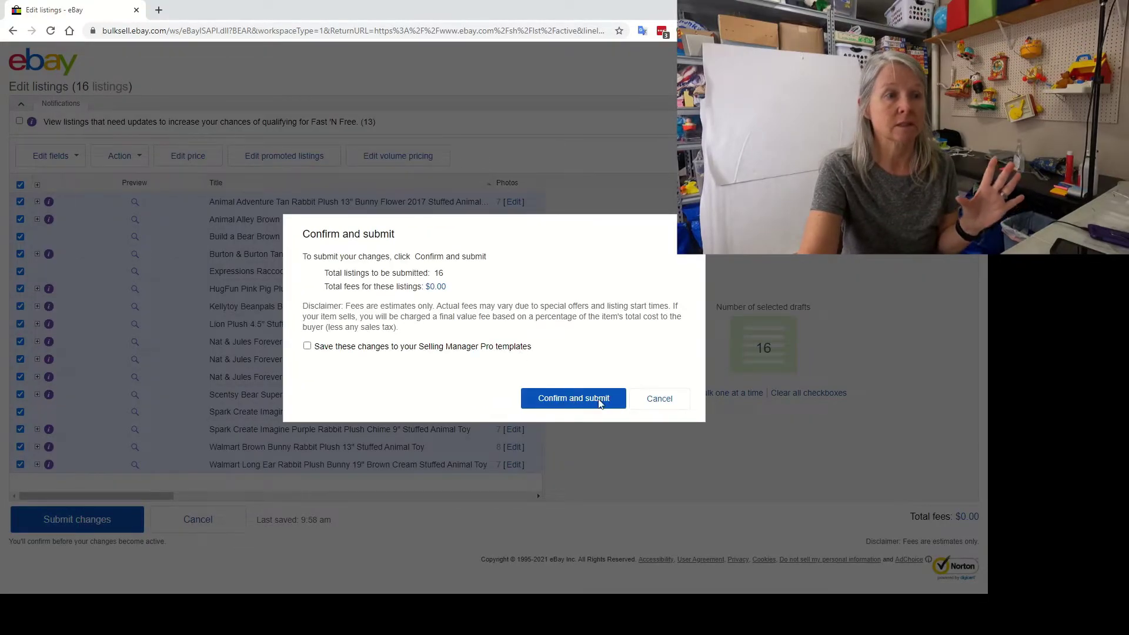
pyautogui.click(600, 404)
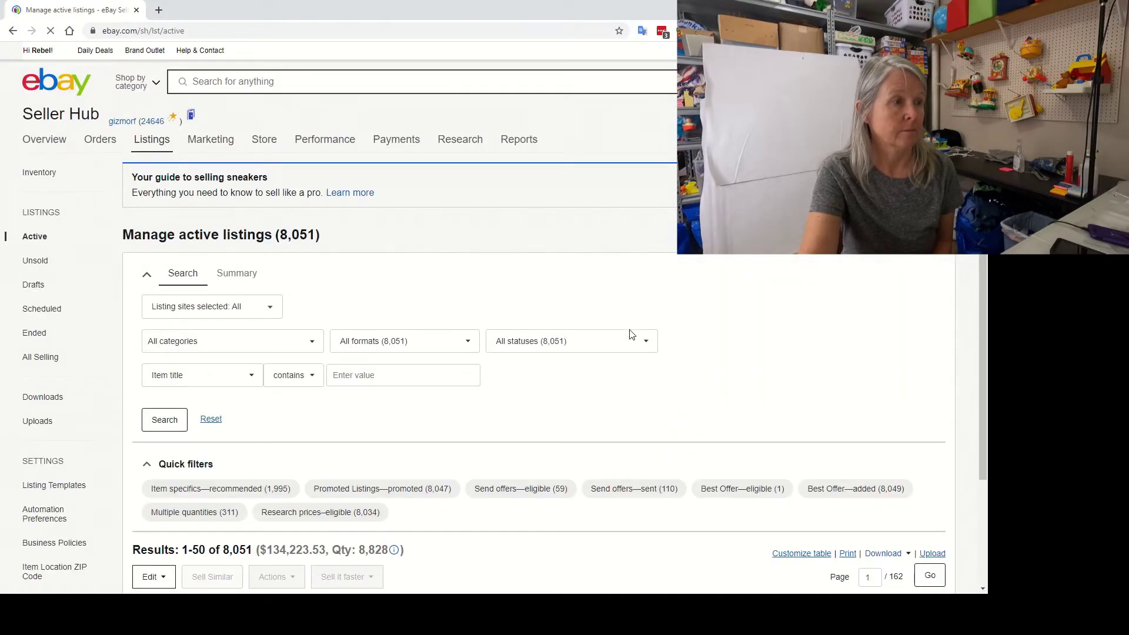
# Check every listing on the first page except the Mattel doll, 49 selected in total.
pyautogui.scroll(-6, 633, 270)
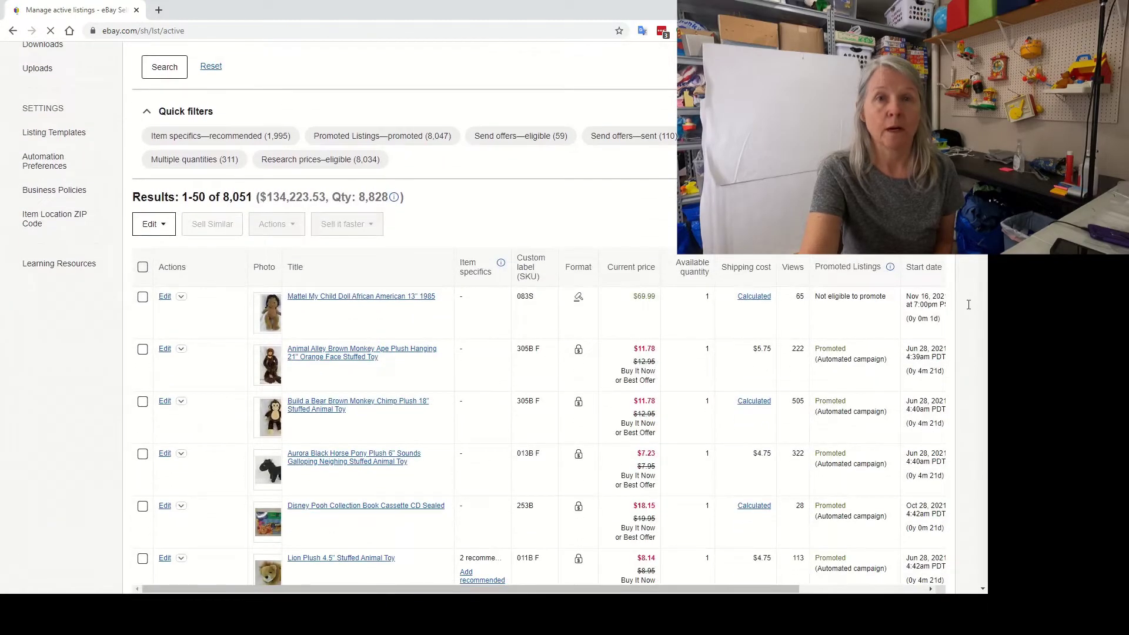
pyautogui.click(143, 268)
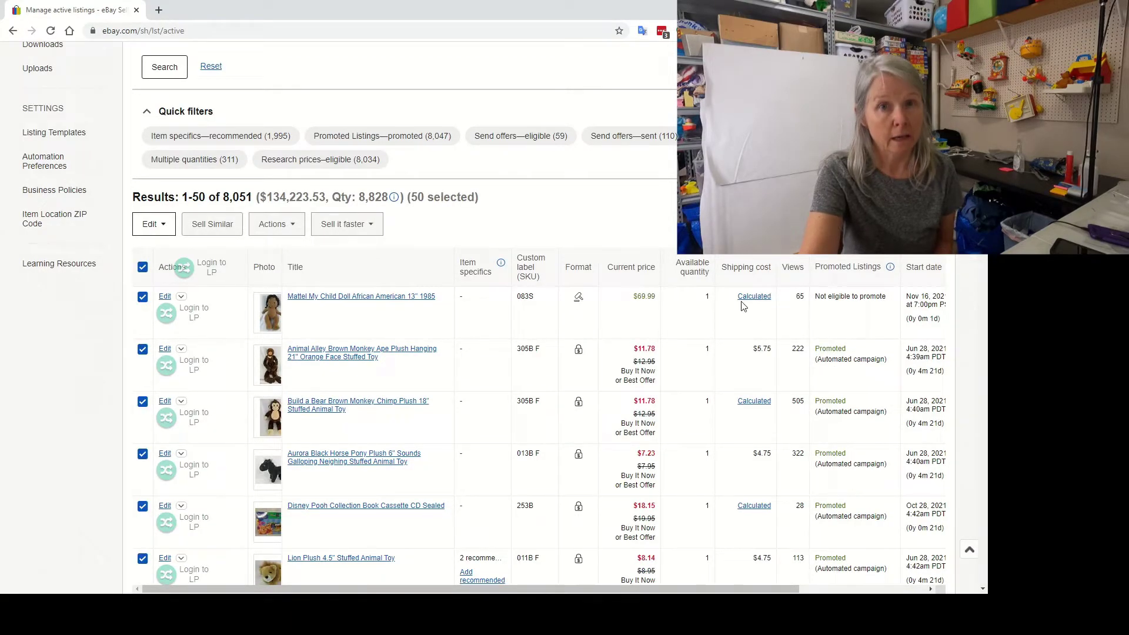
pyautogui.click(143, 298)
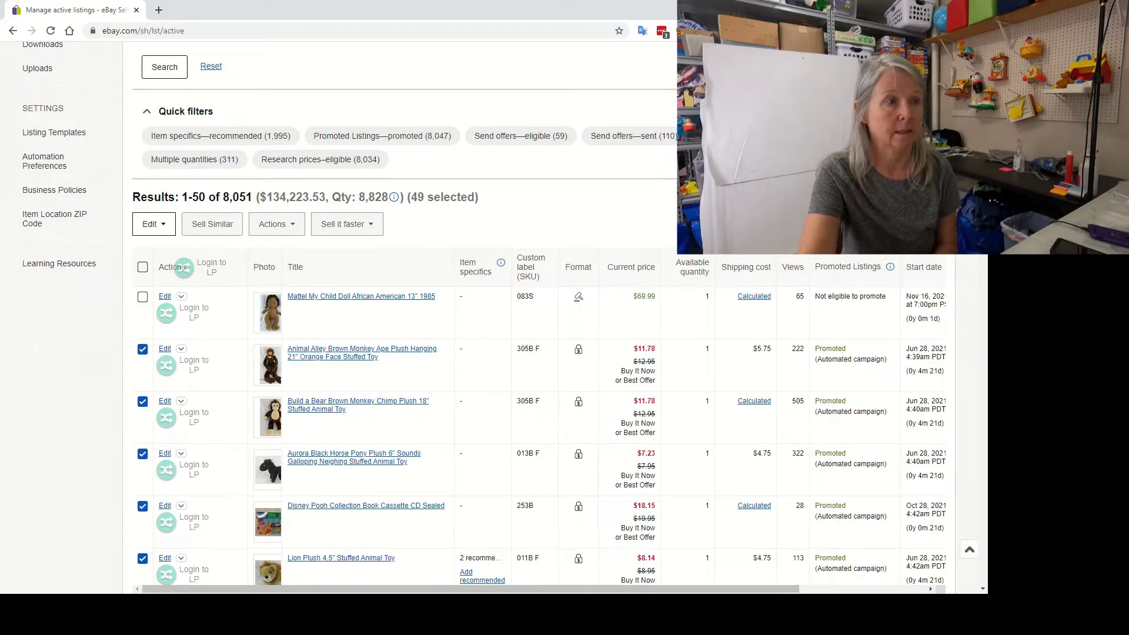
pyautogui.click(294, 229)
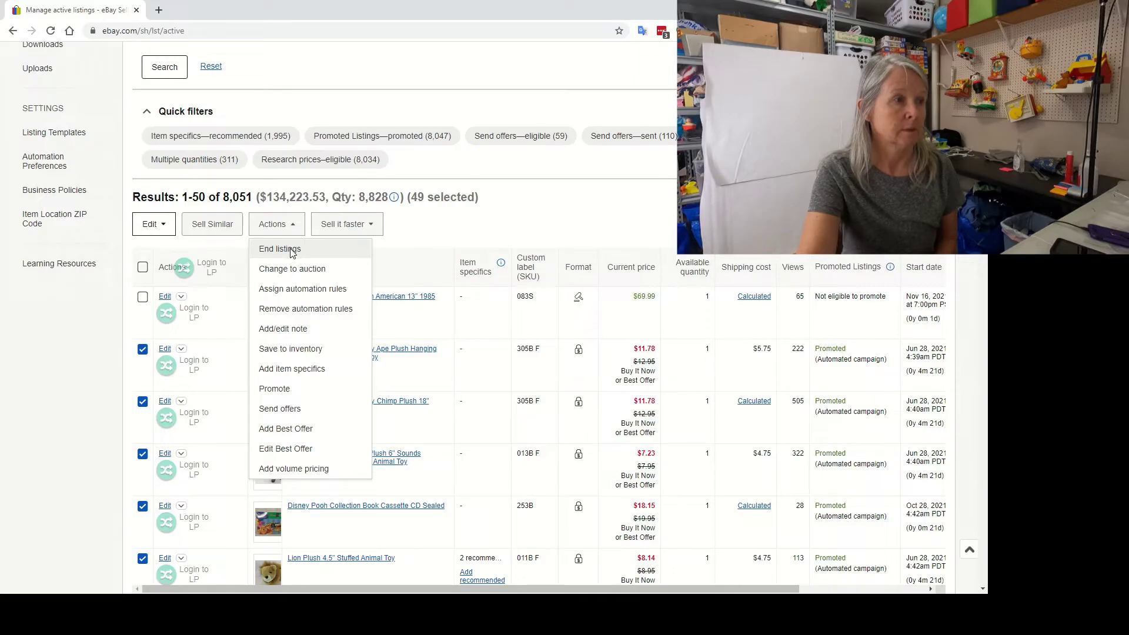
# End the 49 selected listings and view them on the Unsold listings page.
pyautogui.click(282, 250)
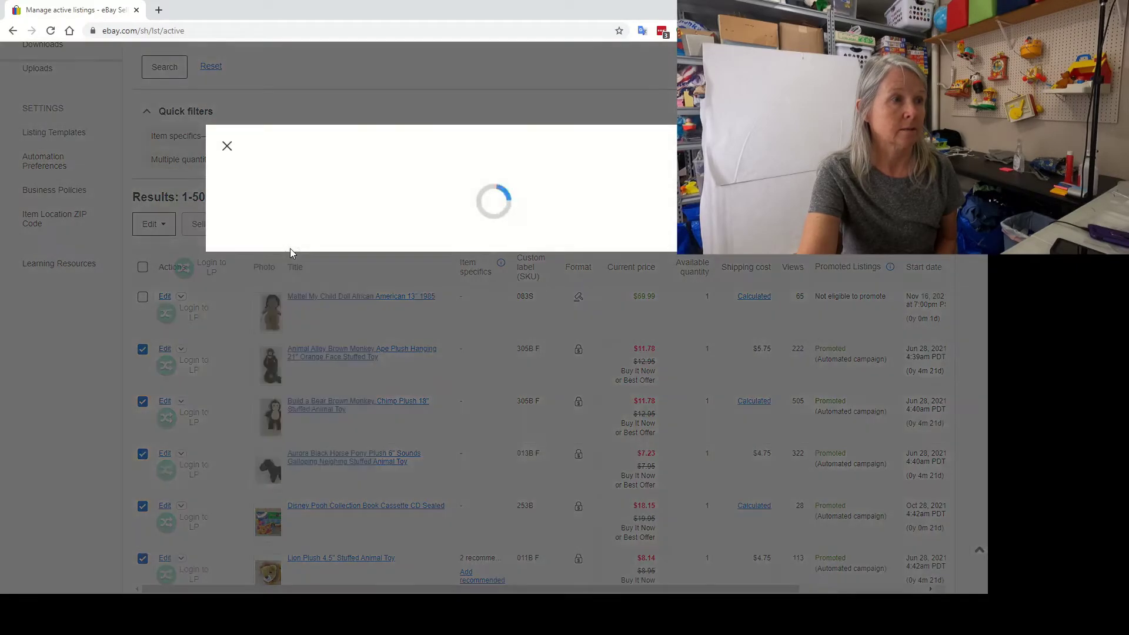
pyautogui.click(708, 462)
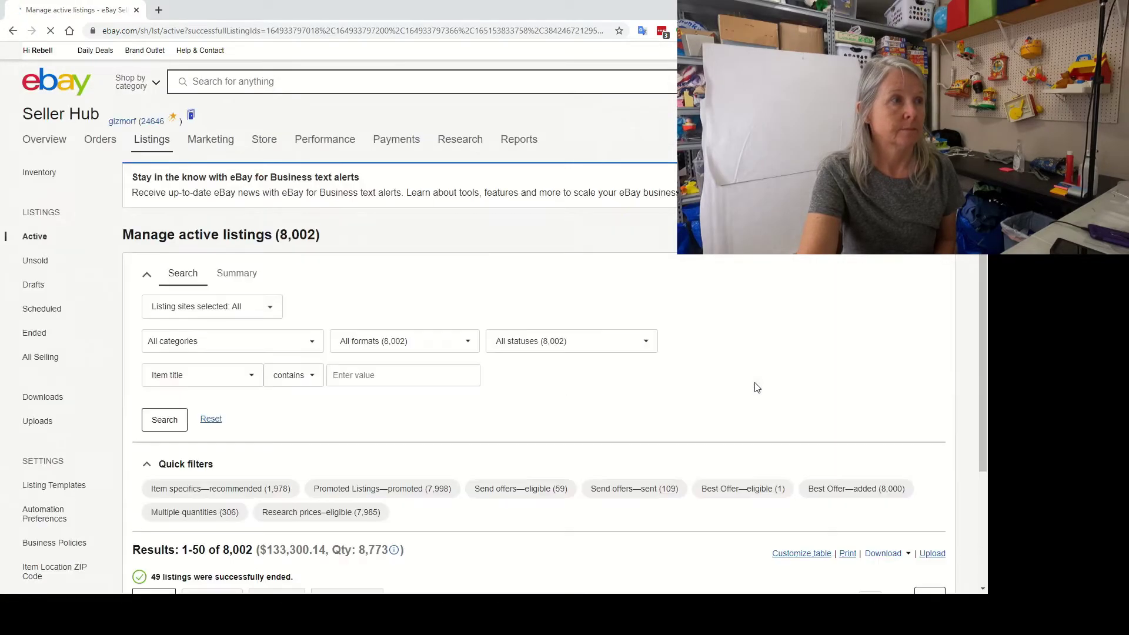
pyautogui.click(41, 264)
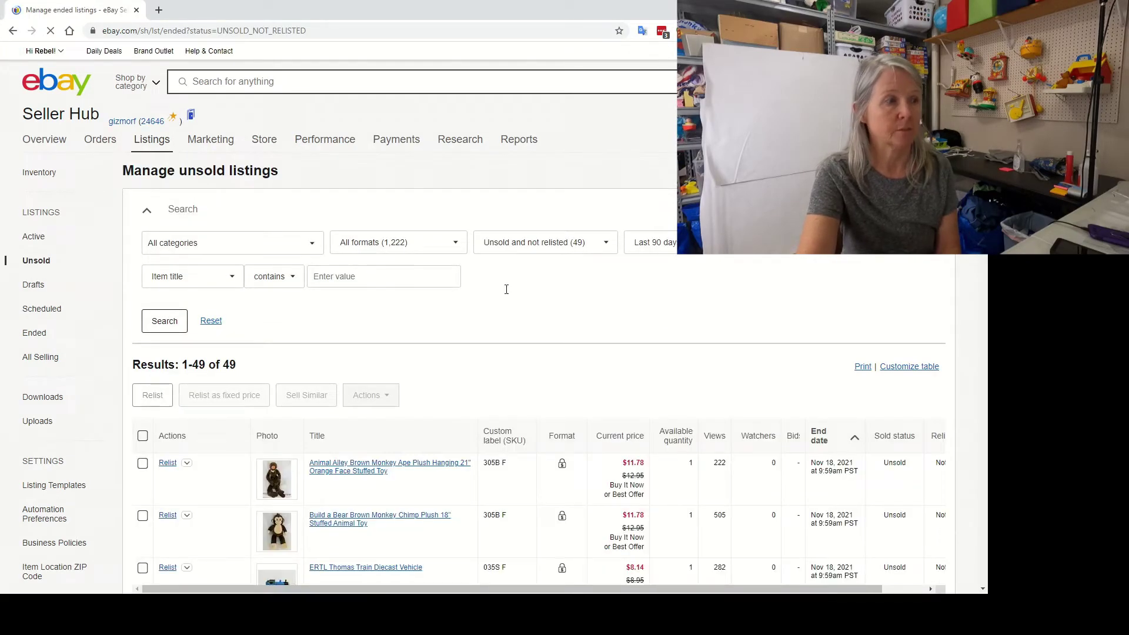
# Create Sell Similar drafts of all 49 unsold listings and submit them all for $0.00 fees.
pyautogui.scroll(-2, 544, 273)
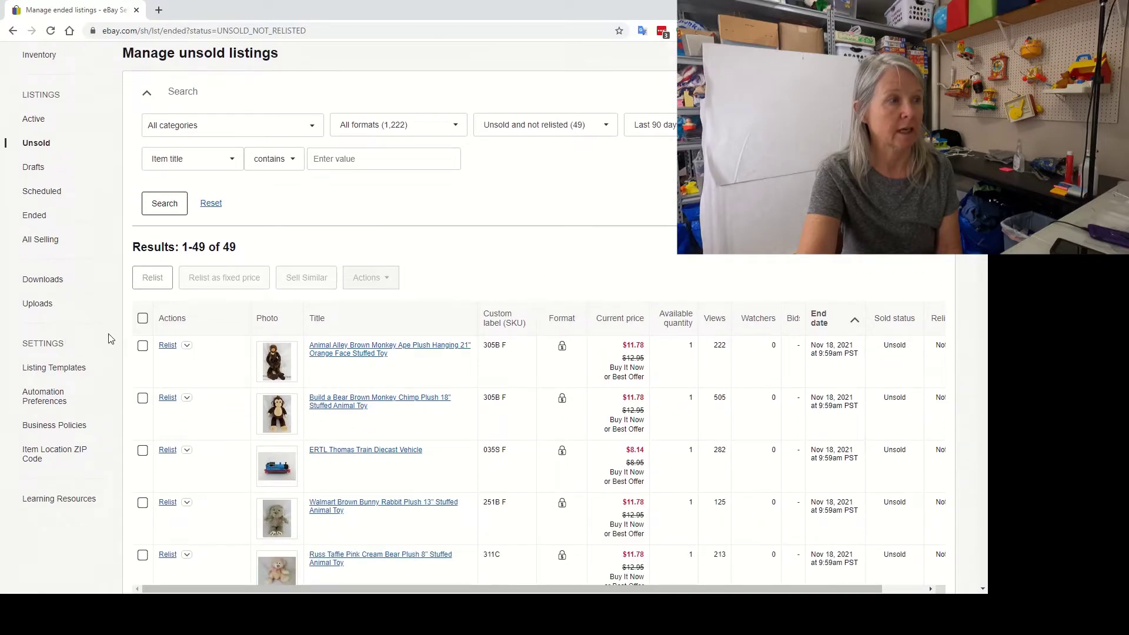
pyautogui.click(142, 319)
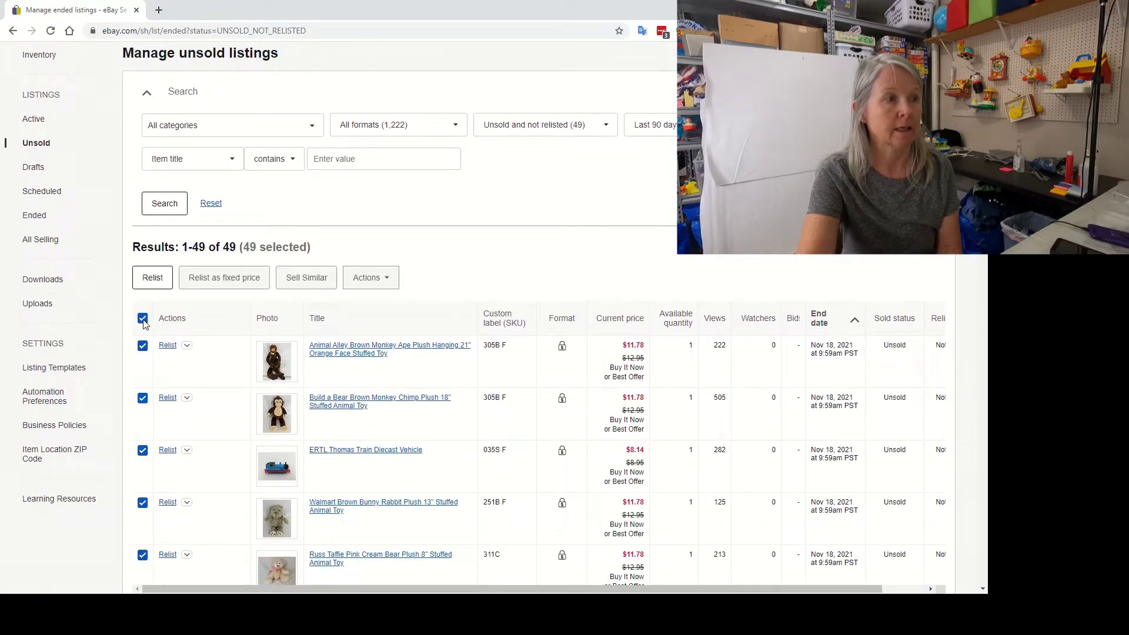
pyautogui.click(314, 281)
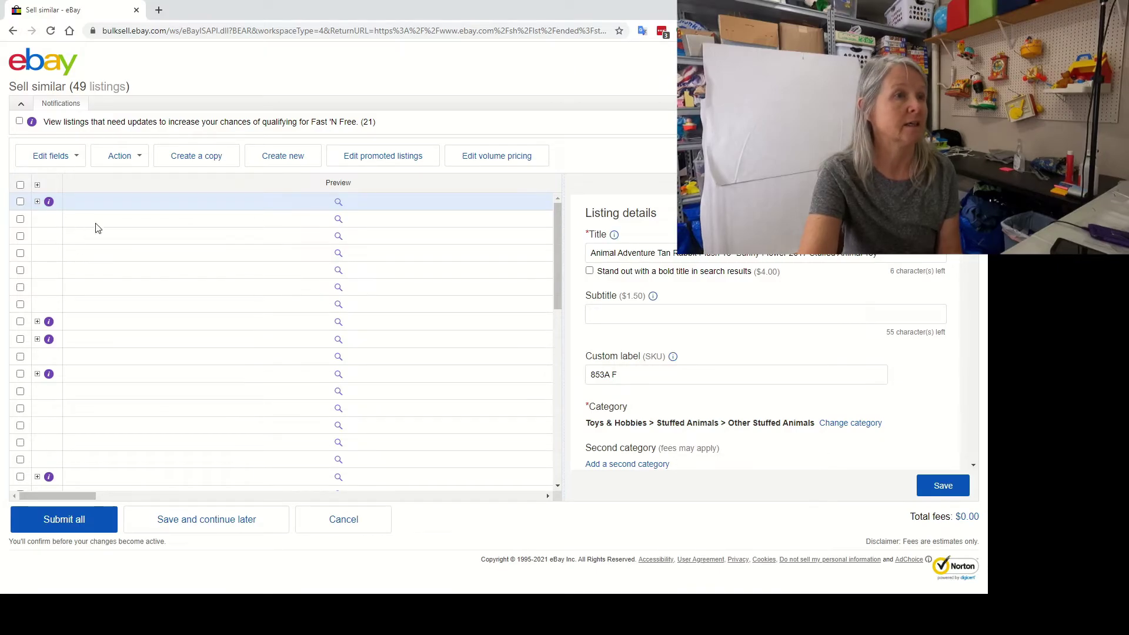
pyautogui.click(20, 185)
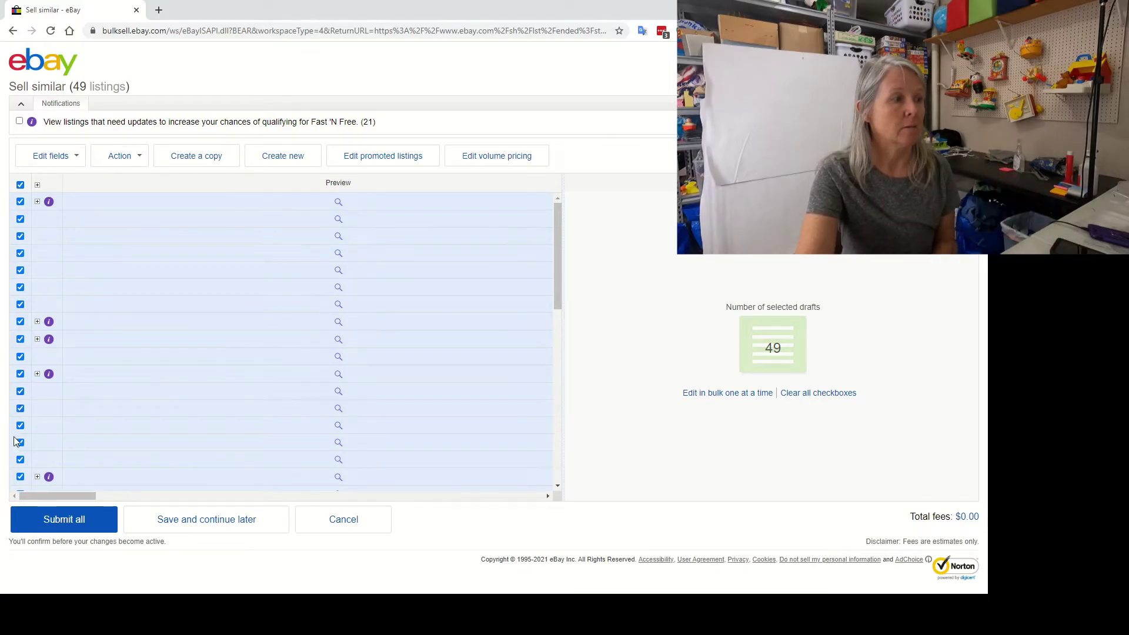
pyautogui.click(66, 530)
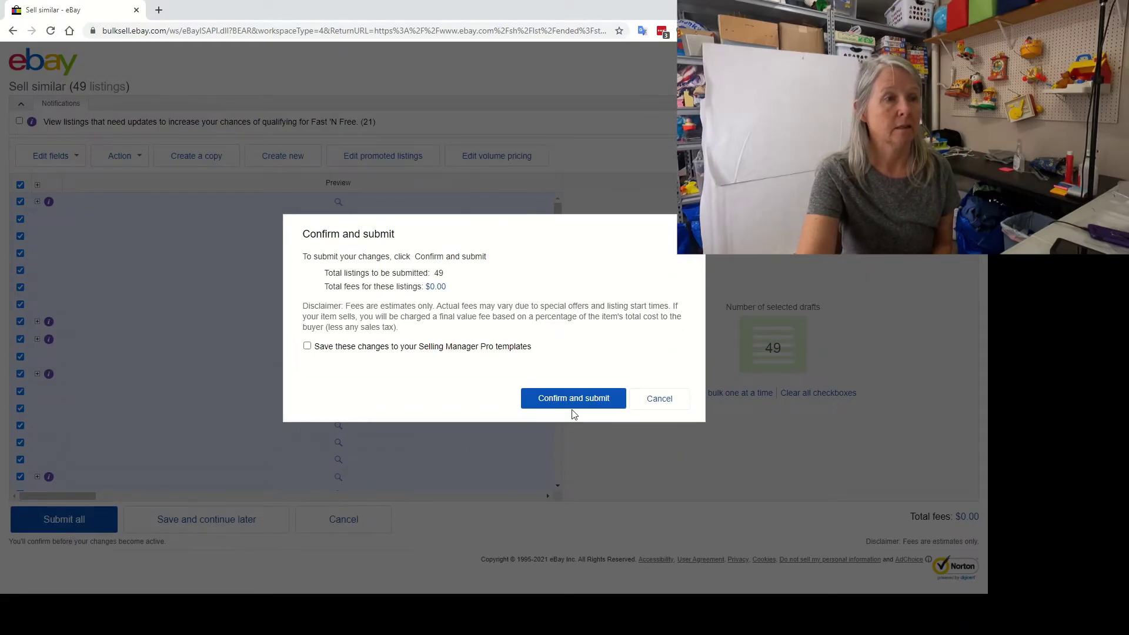
pyautogui.click(574, 400)
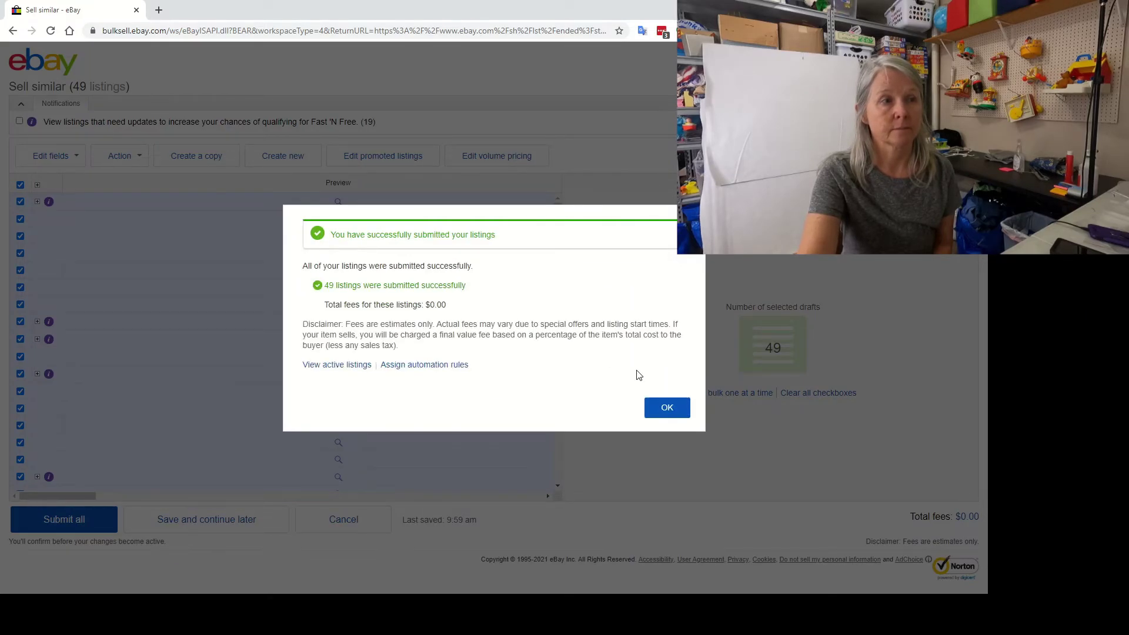
pyautogui.click(671, 415)
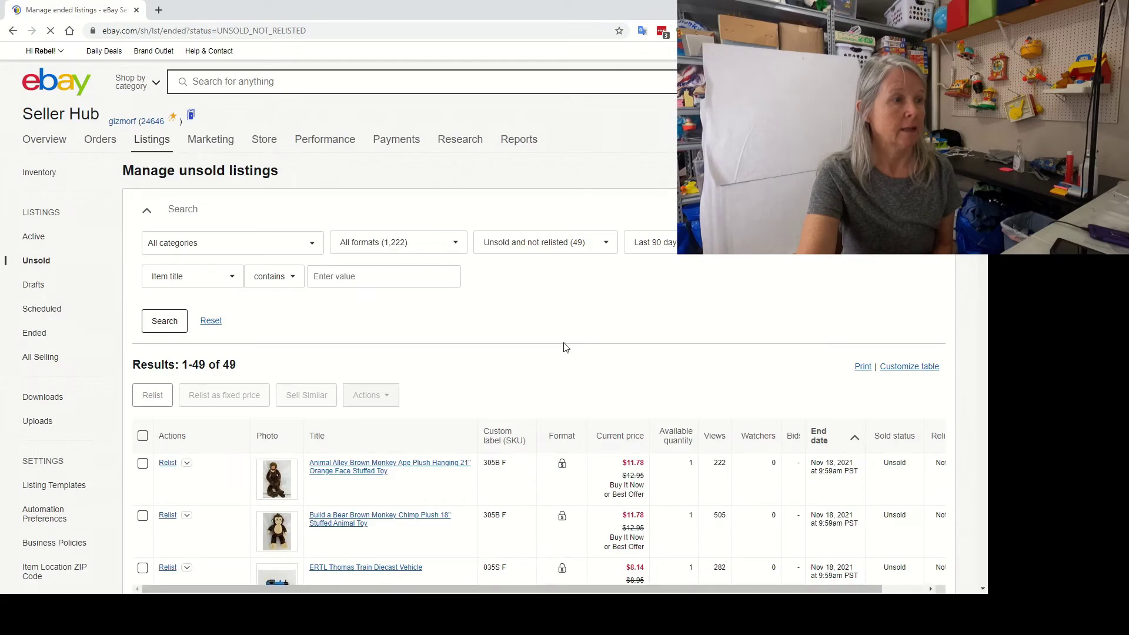
# Bulk-delete all 49 unsold listings via Actions > Delete, then go back to Active listings.
pyautogui.scroll(-2, 564, 347)
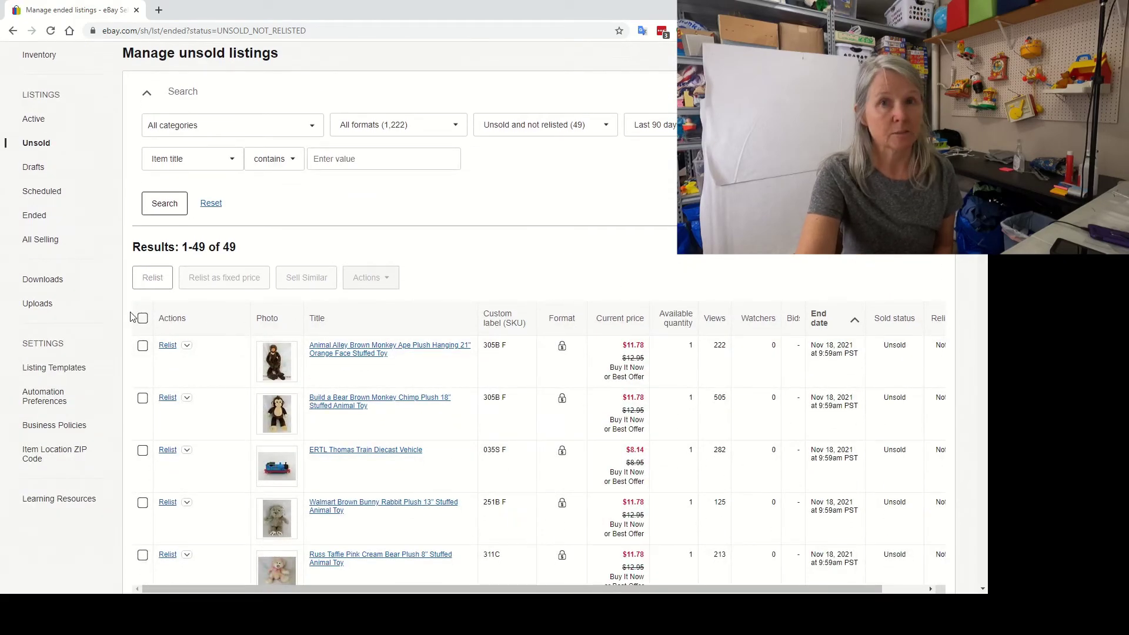
pyautogui.click(143, 319)
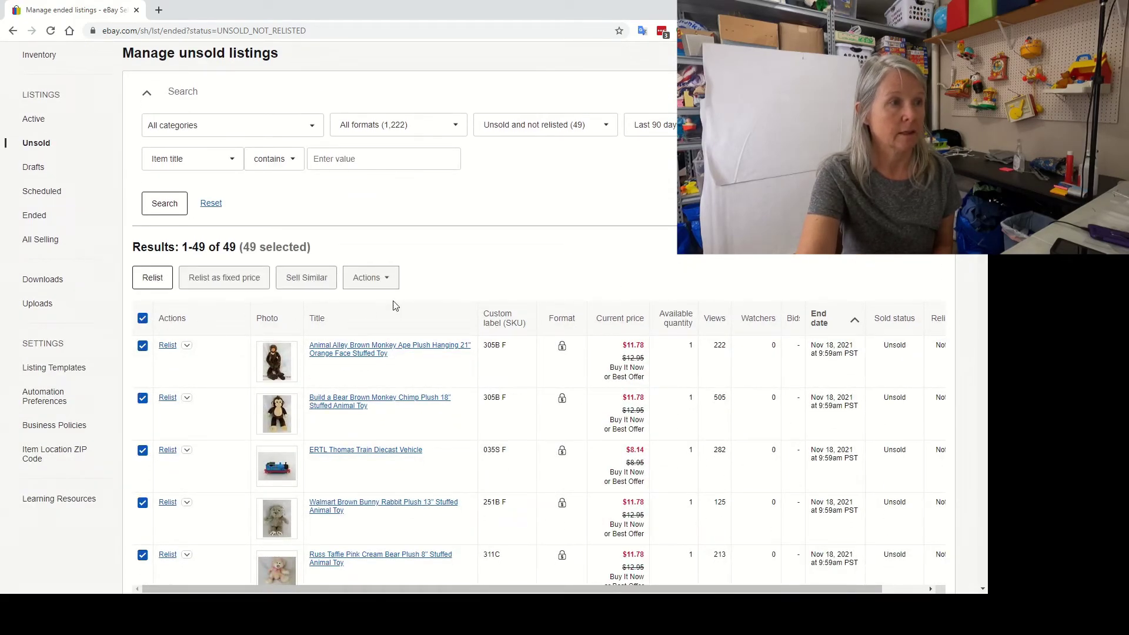
pyautogui.click(384, 280)
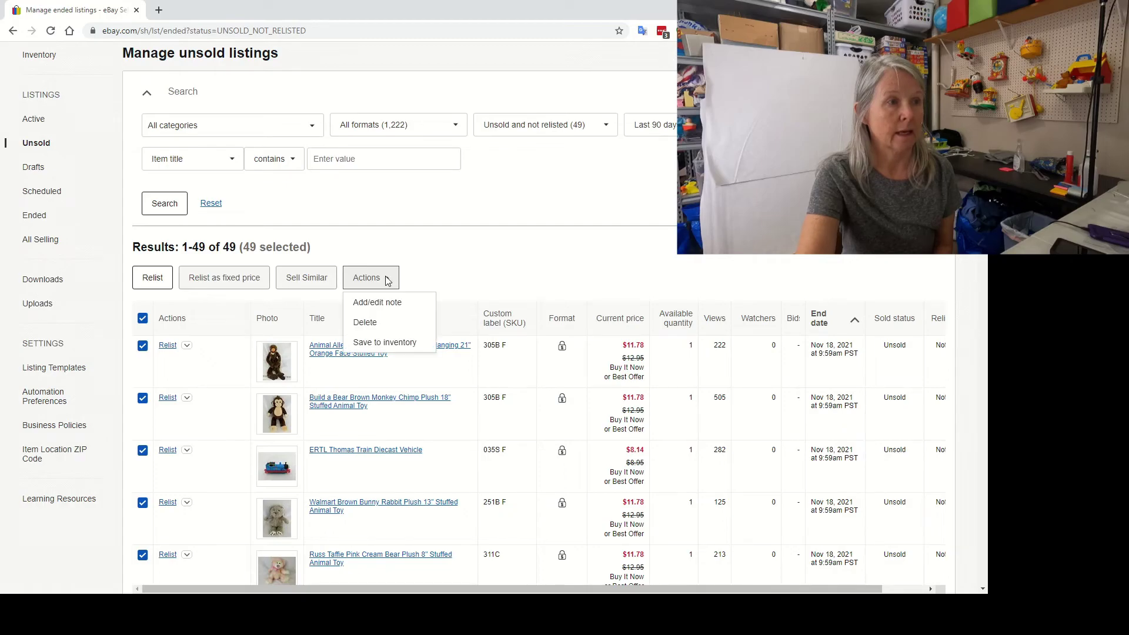
pyautogui.click(370, 324)
pyautogui.click(671, 217)
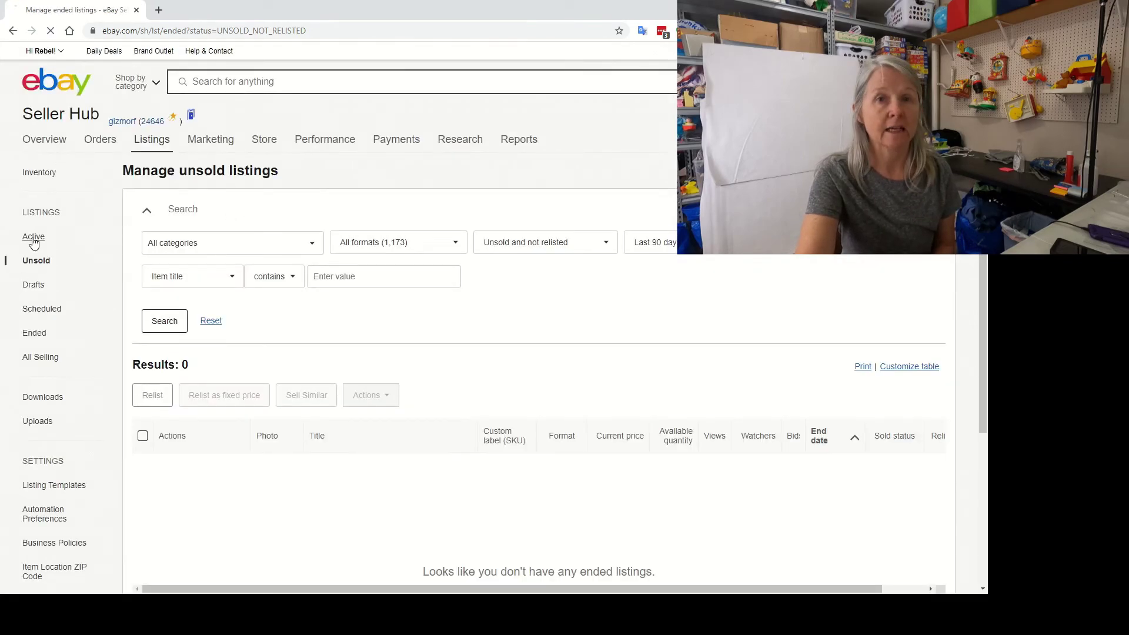
pyautogui.click(34, 238)
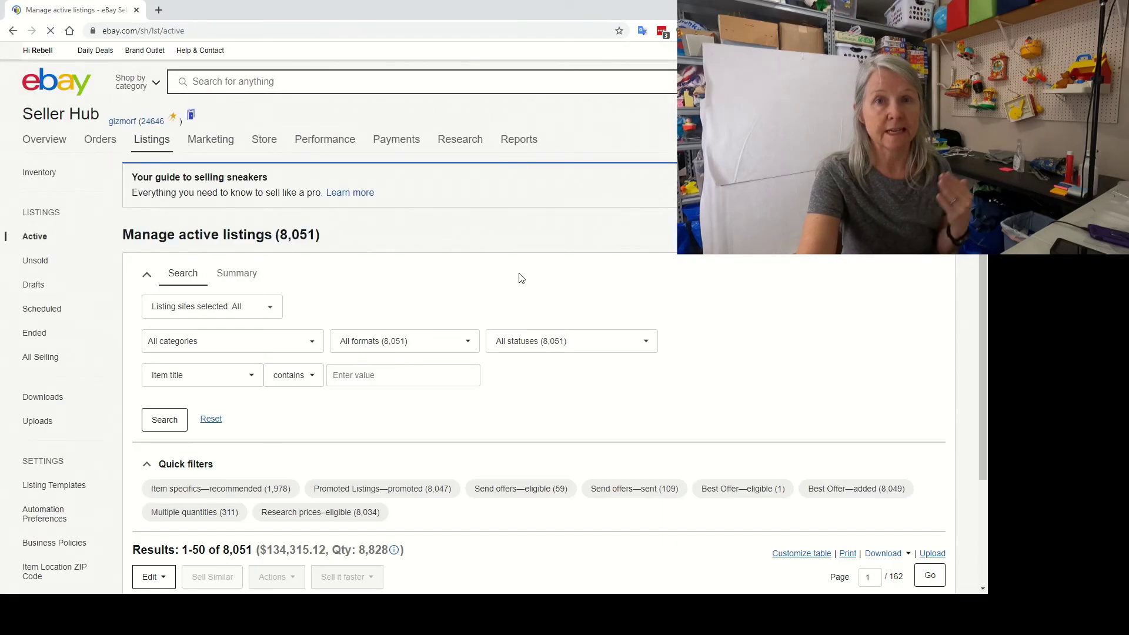
# Scroll down to the active listings table showing 8,051 listings worth $134,315.12.
pyautogui.scroll(-6, 653, 264)
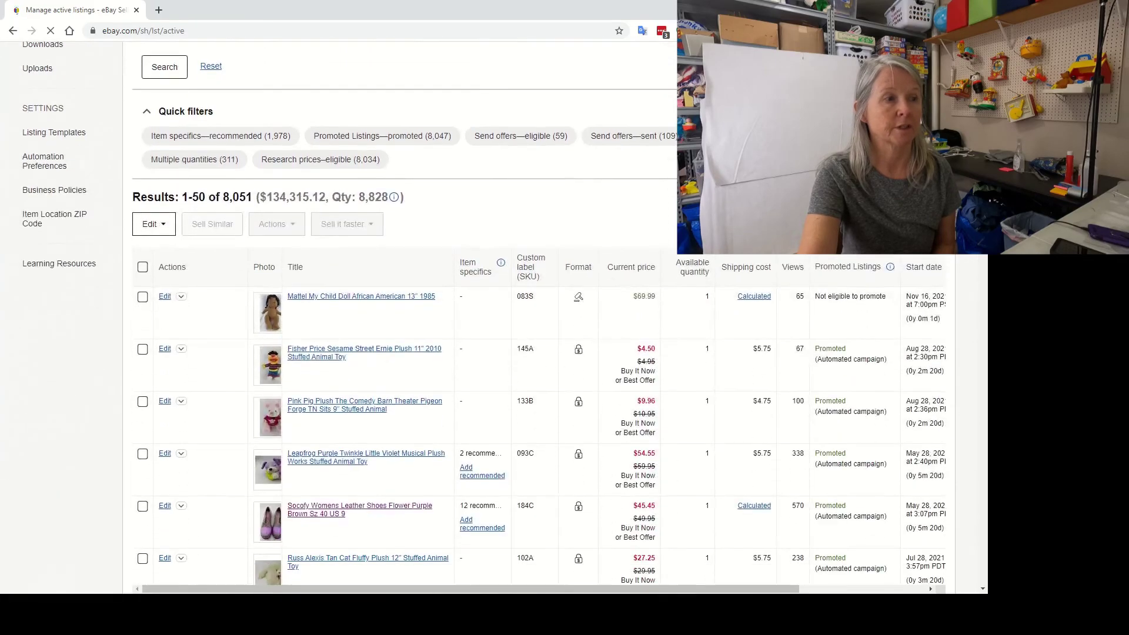